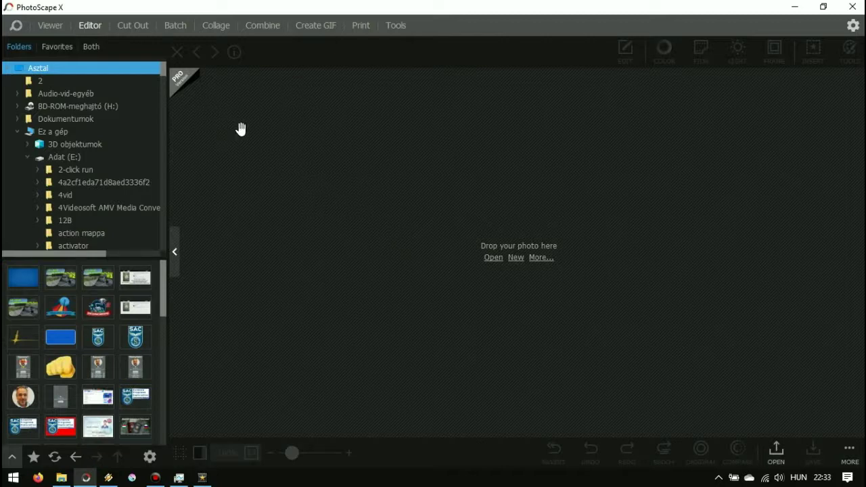
- Erase the dark background around the craft with Magic Eraser and save the capsule cutout
{"action": "left_click", "coordinate": [134, 27]}
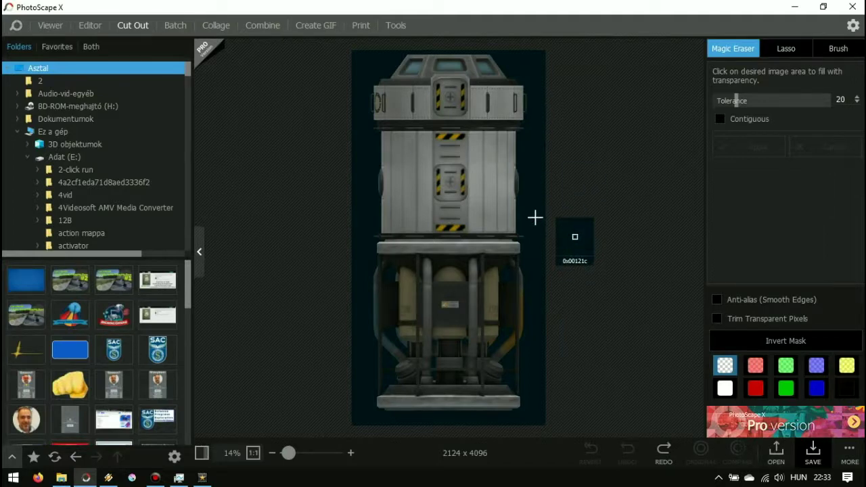
{"action": "left_click", "coordinate": [535, 217]}
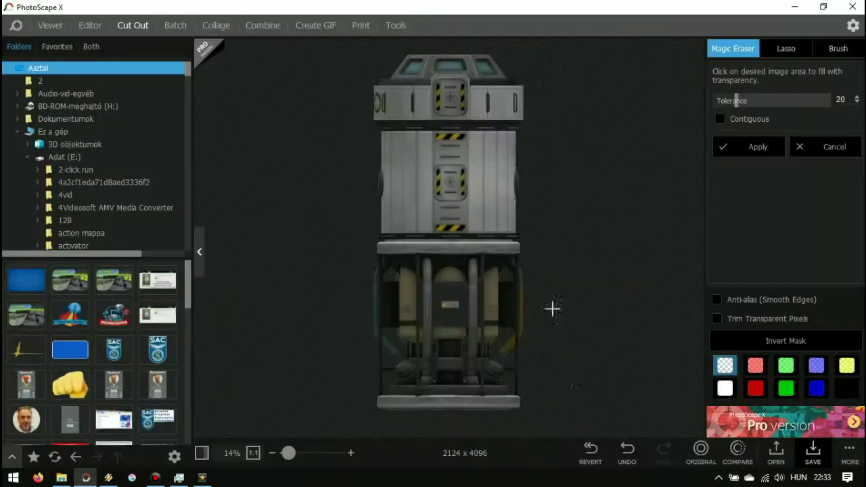
{"action": "left_click", "coordinate": [812, 454]}
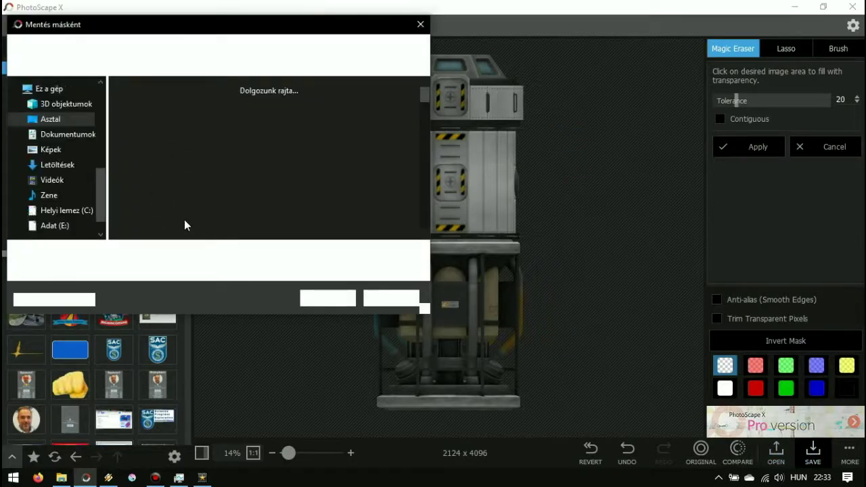
{"action": "left_click", "coordinate": [328, 299]}
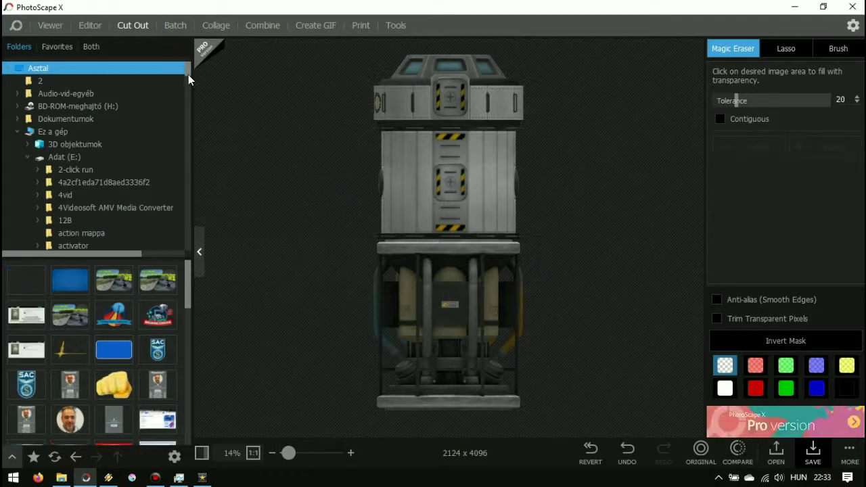
- Load the front_KVV cutout into the Editor and convert it to grayscale
{"action": "left_click", "coordinate": [95, 28]}
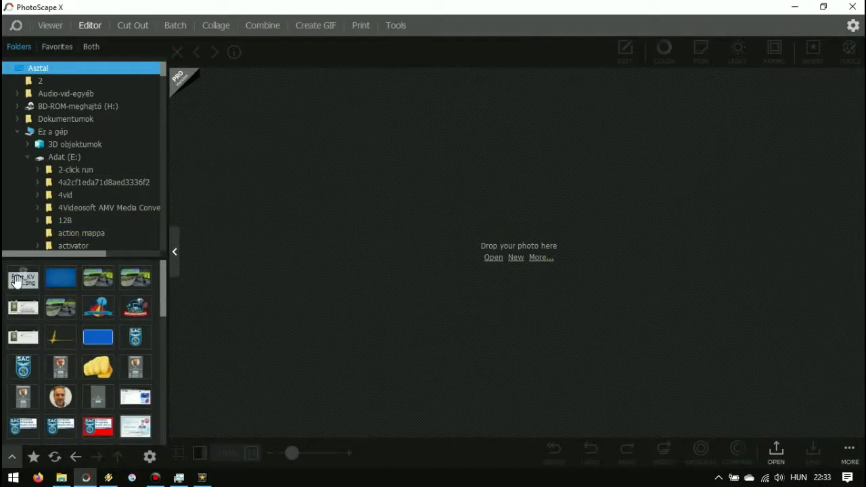
{"action": "left_click_drag", "start_coordinate": [22, 276], "coordinate": [394, 230]}
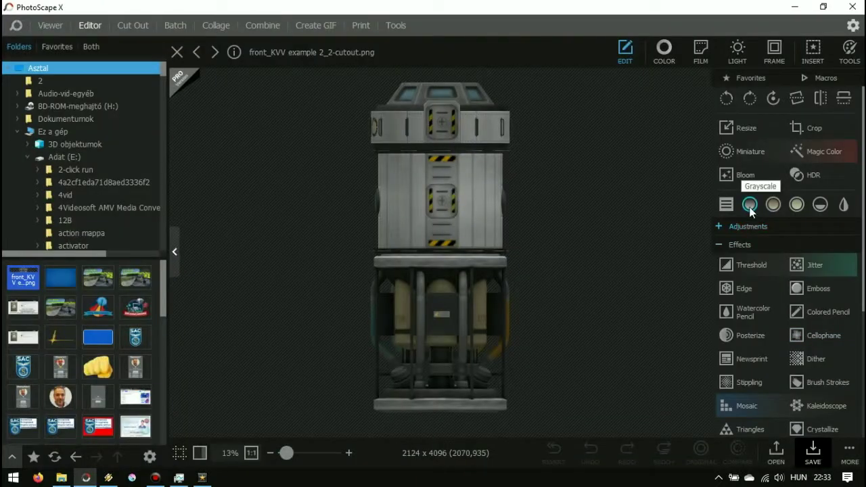
{"action": "left_click", "coordinate": [750, 206]}
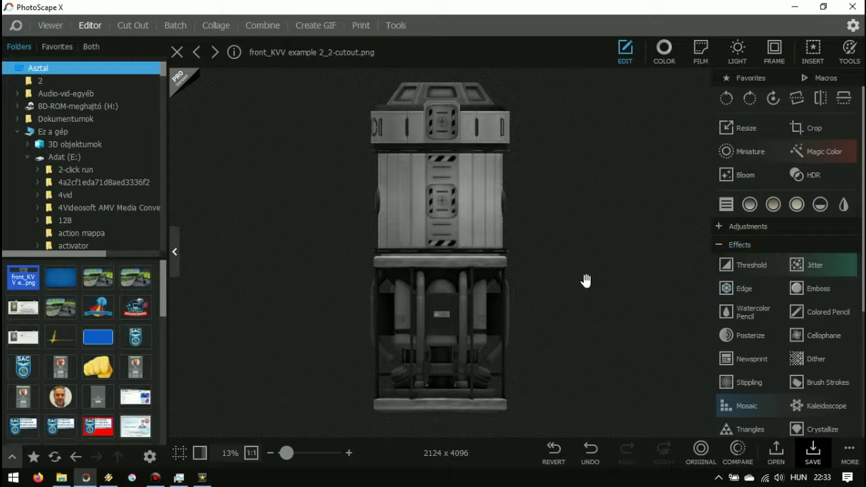
- Apply the Edge effect at amount 100 and save over the original file
{"action": "left_click", "coordinate": [725, 289]}
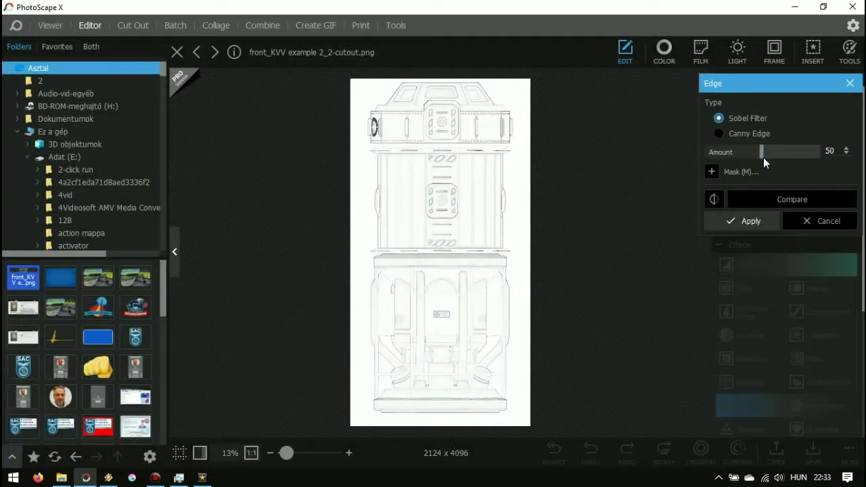
{"action": "left_click_drag", "start_coordinate": [762, 152], "coordinate": [825, 153]}
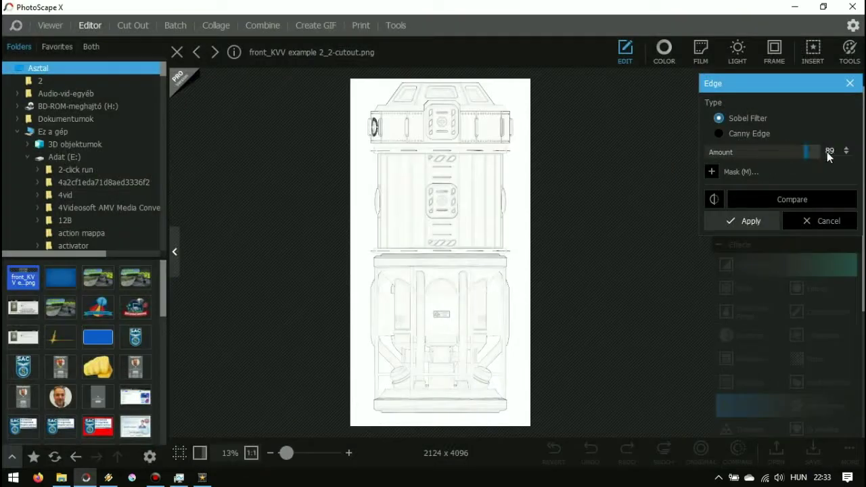
{"action": "left_click", "coordinate": [749, 225]}
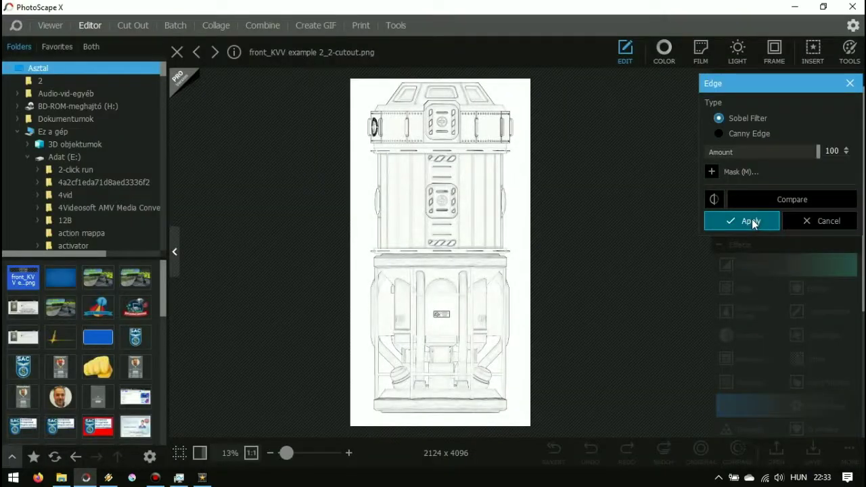
{"action": "left_click", "coordinate": [751, 218]}
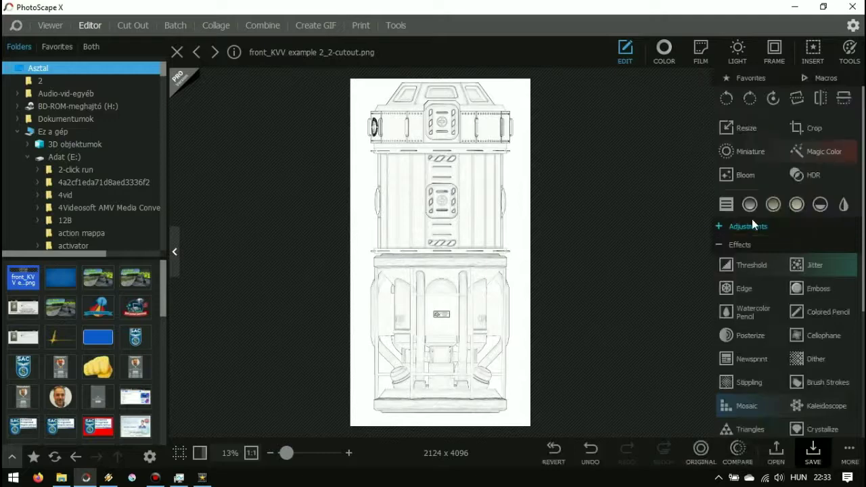
{"action": "left_click", "coordinate": [813, 452]}
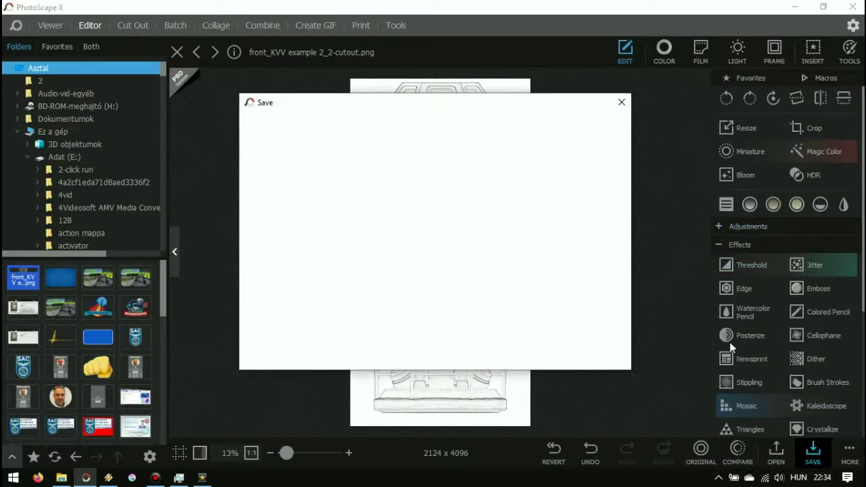
{"action": "left_click", "coordinate": [315, 129]}
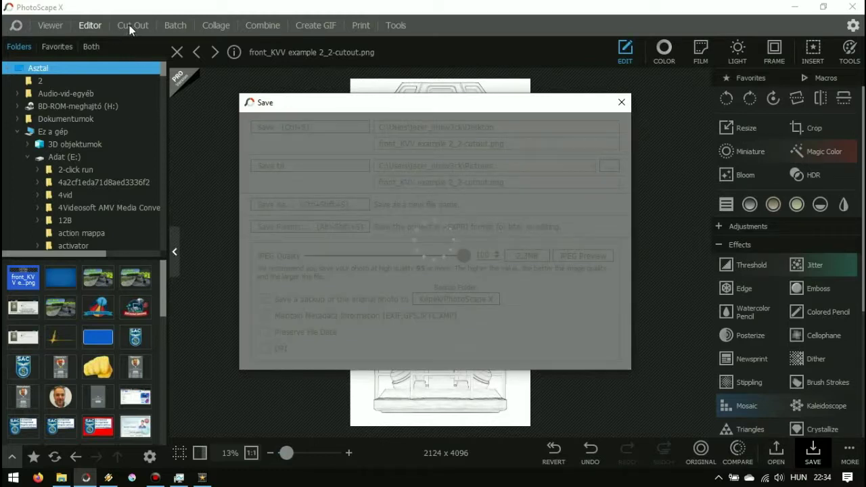
- Load the line drawing into Cut Out and erase its white background with Magic Eraser
{"action": "left_click", "coordinate": [129, 25]}
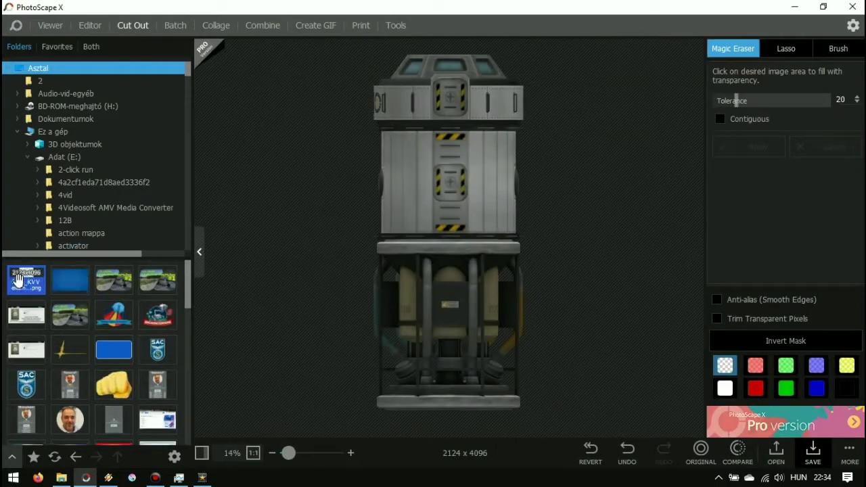
{"action": "left_click_drag", "start_coordinate": [21, 281], "coordinate": [363, 216]}
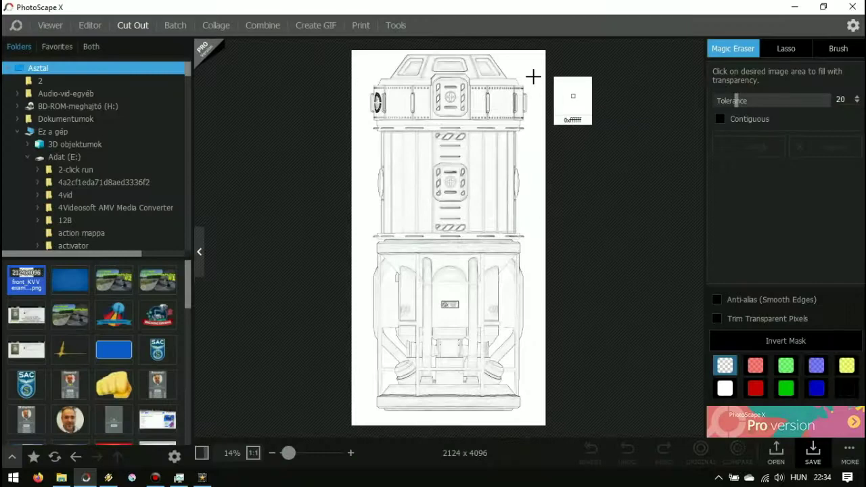
{"action": "left_click", "coordinate": [533, 77]}
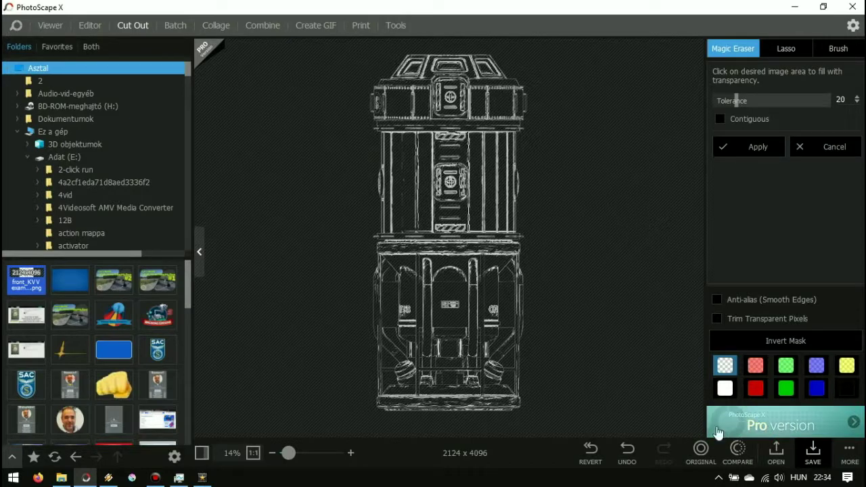
- Overwrite front_KVV example 2_2-cutout.png with the transparent drawing, confirming the replacement
{"action": "left_click", "coordinate": [812, 457]}
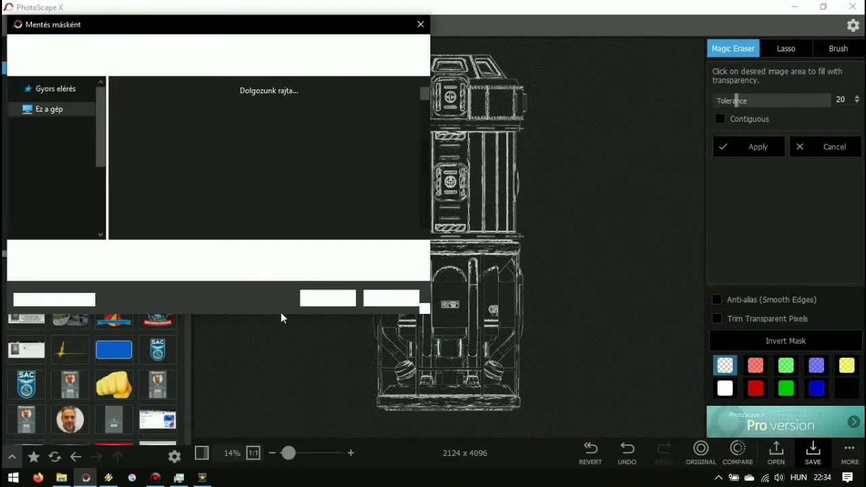
{"action": "left_click", "coordinate": [161, 121]}
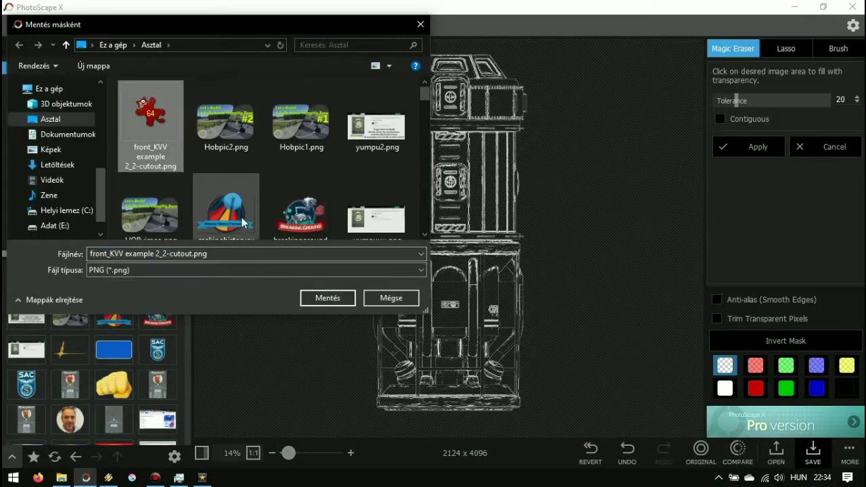
{"action": "left_click", "coordinate": [323, 298]}
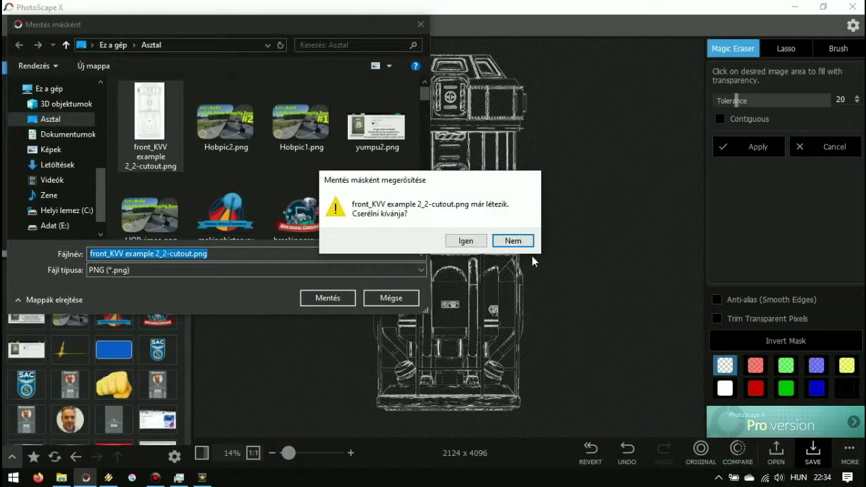
{"action": "left_click", "coordinate": [465, 241]}
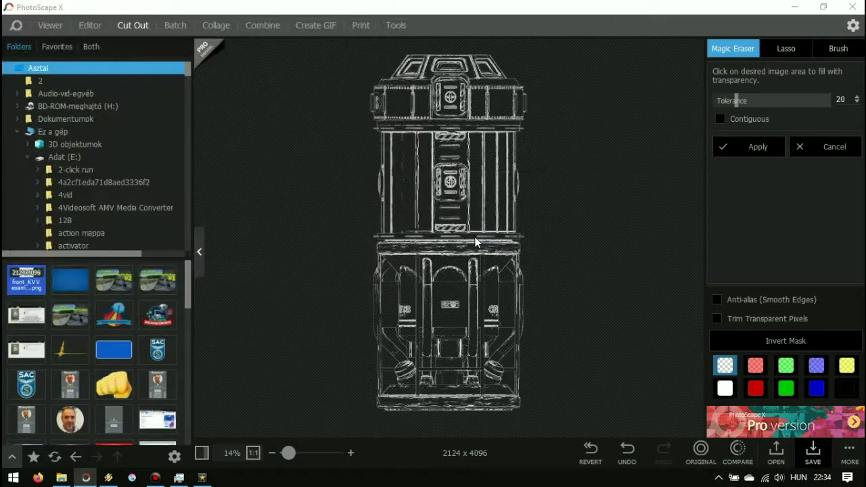
- Reopen the transparent line drawing in the Editor and invert it to a negative
{"action": "left_click", "coordinate": [90, 25]}
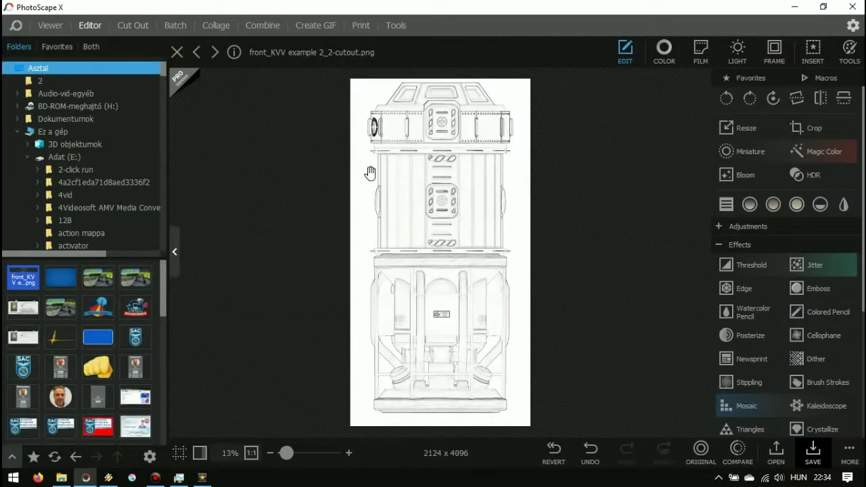
{"action": "left_click", "coordinate": [20, 278]}
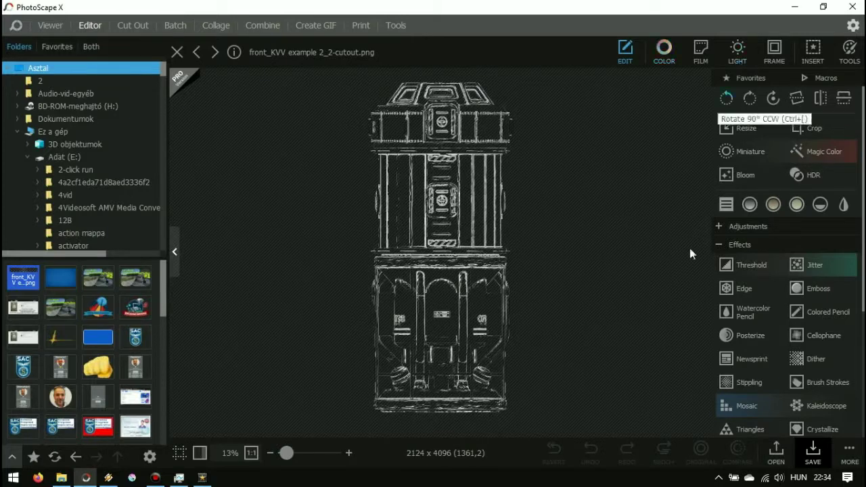
{"action": "left_click", "coordinate": [666, 53]}
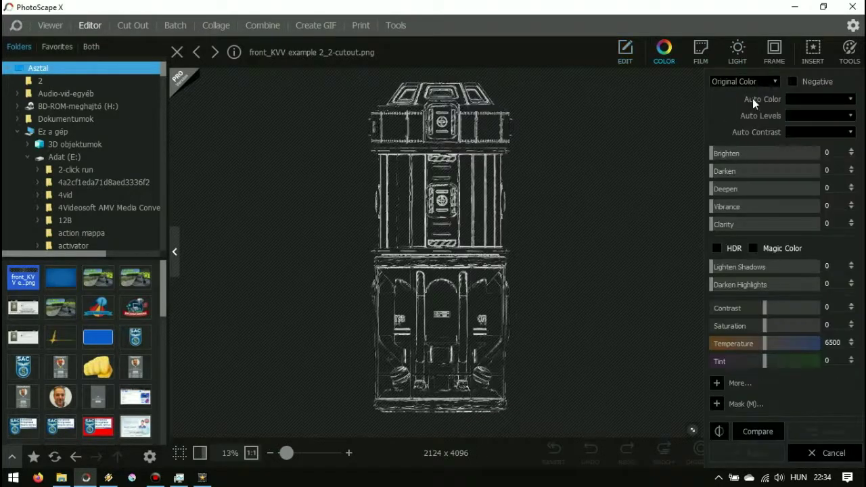
{"action": "left_click", "coordinate": [792, 82]}
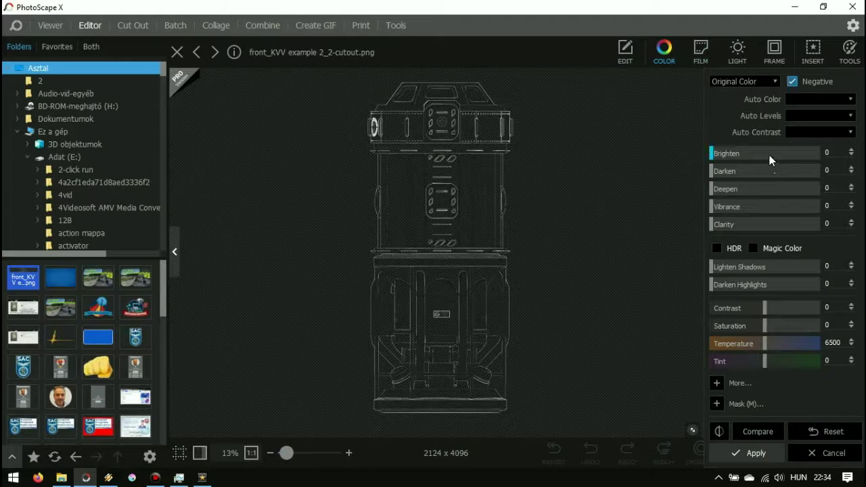
- Set Brighten 100, Darken 46, Auto Contrast High and Auto Levels High, then apply
{"action": "left_click_drag", "start_coordinate": [769, 154], "coordinate": [818, 155]}
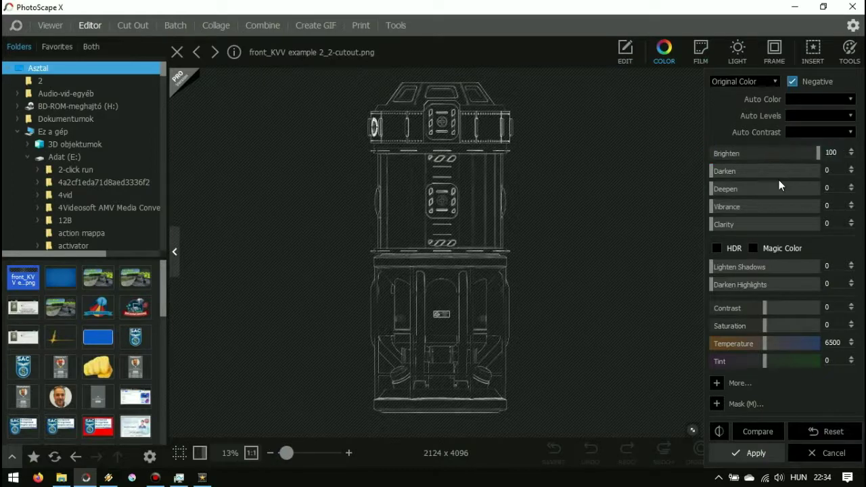
{"action": "left_click", "coordinate": [760, 171]}
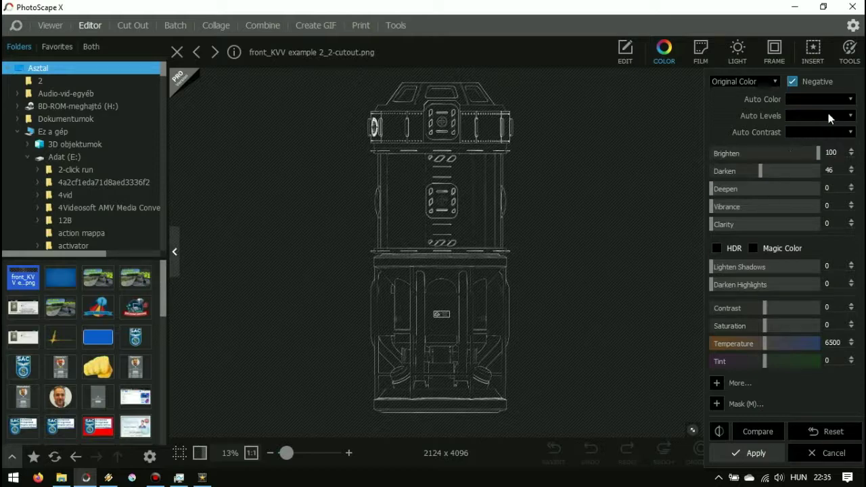
{"action": "left_click", "coordinate": [843, 133]}
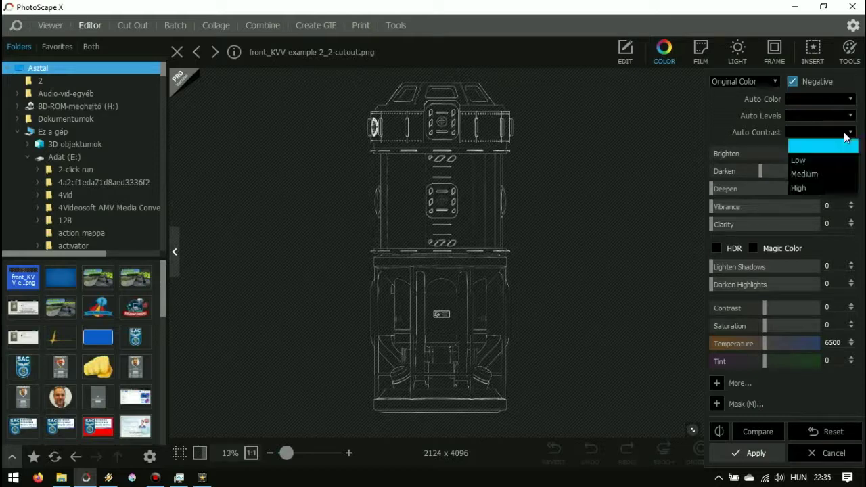
{"action": "left_click", "coordinate": [809, 188]}
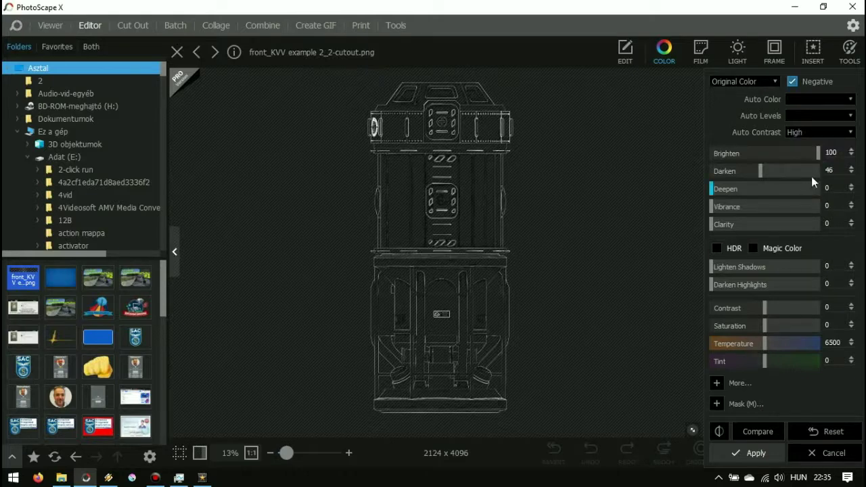
{"action": "left_click", "coordinate": [826, 120]}
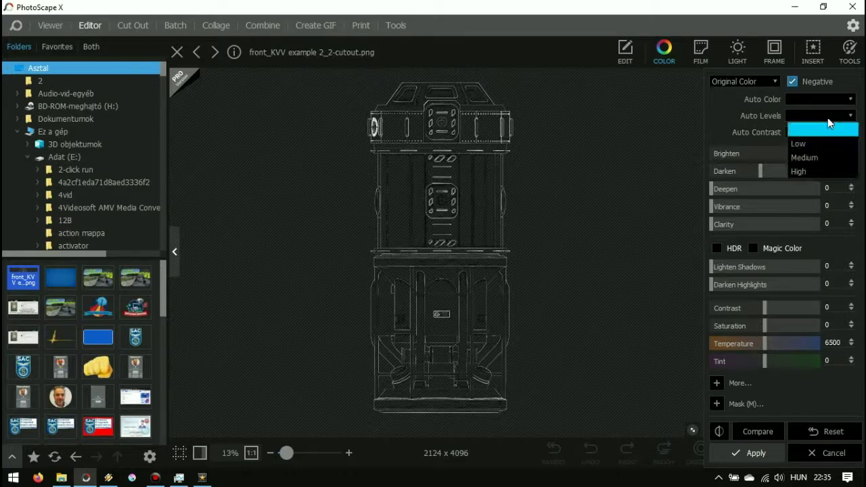
{"action": "left_click", "coordinate": [830, 169]}
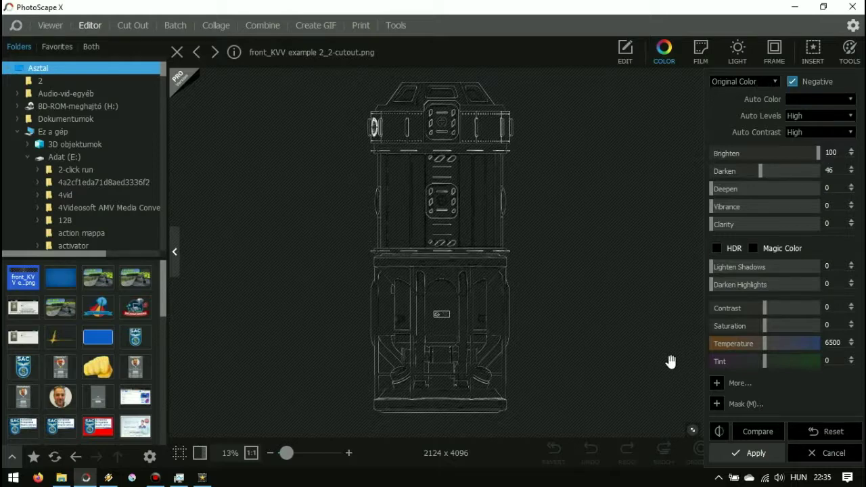
{"action": "left_click", "coordinate": [744, 453]}
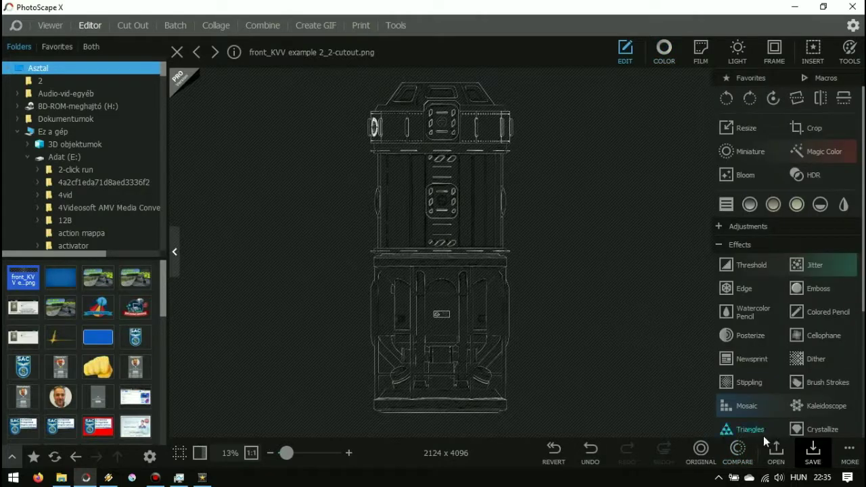
- Save the white line drawing and open Blueprint background.jpg for editing
{"action": "left_click", "coordinate": [813, 451]}
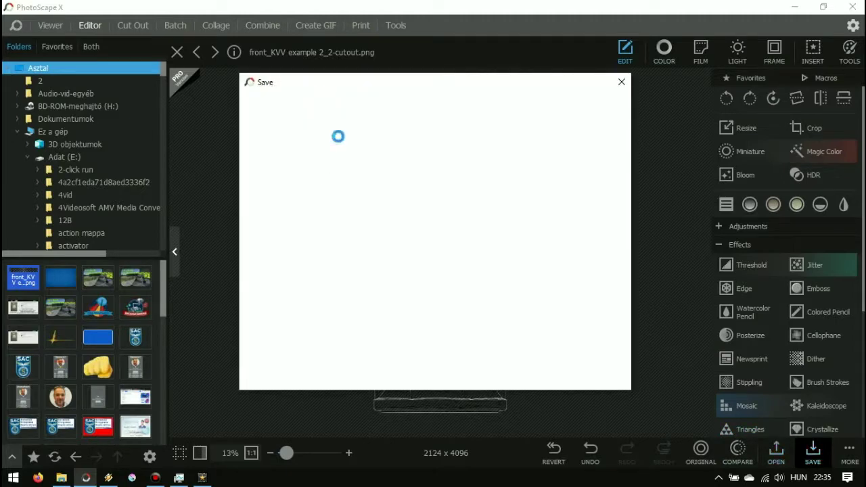
{"action": "left_click", "coordinate": [304, 110]}
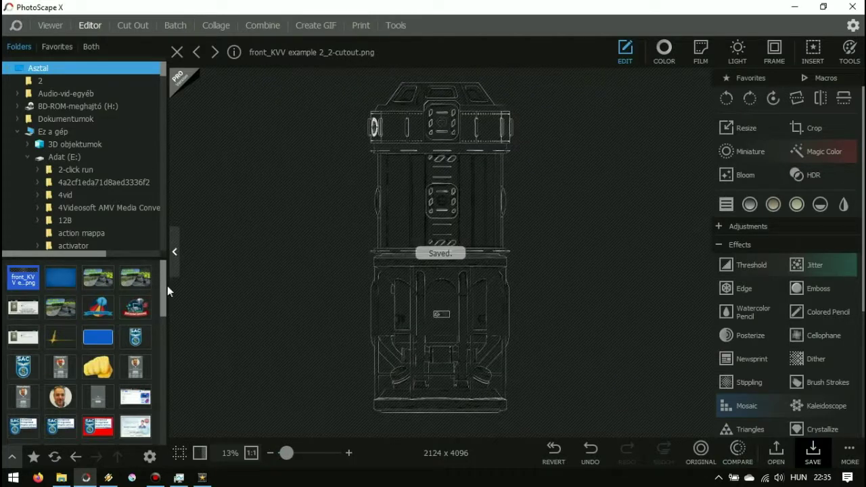
{"action": "left_click", "coordinate": [56, 278]}
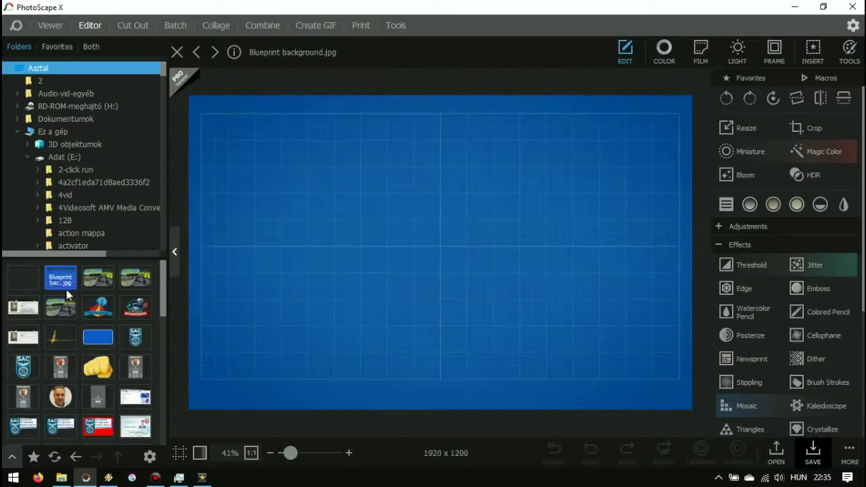
- Insert the front_KVV cutout as an image object and move it to the left side
{"action": "left_click", "coordinate": [813, 54]}
{"action": "left_click", "coordinate": [665, 49]}
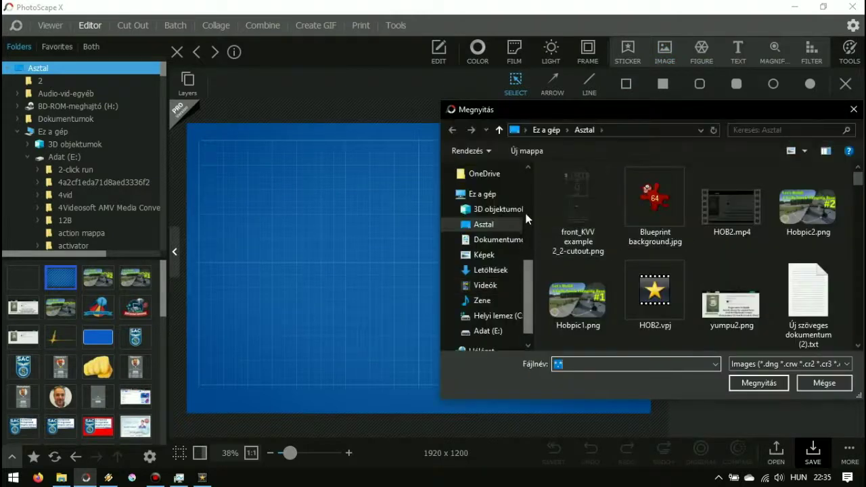
{"action": "left_click", "coordinate": [589, 200]}
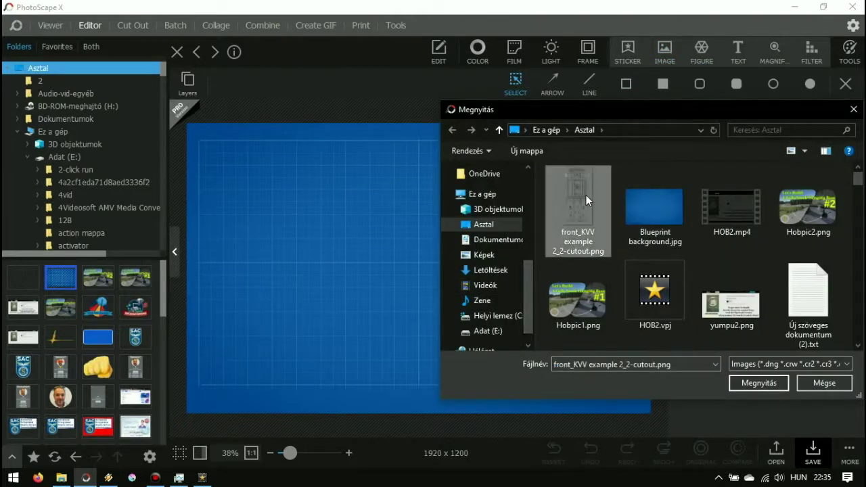
{"action": "double_click", "coordinate": [585, 195]}
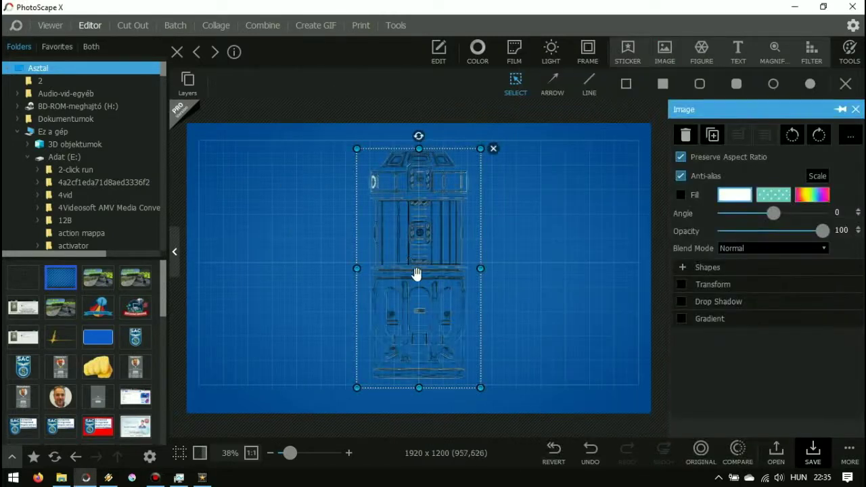
{"action": "left_click_drag", "start_coordinate": [413, 276], "coordinate": [272, 275]}
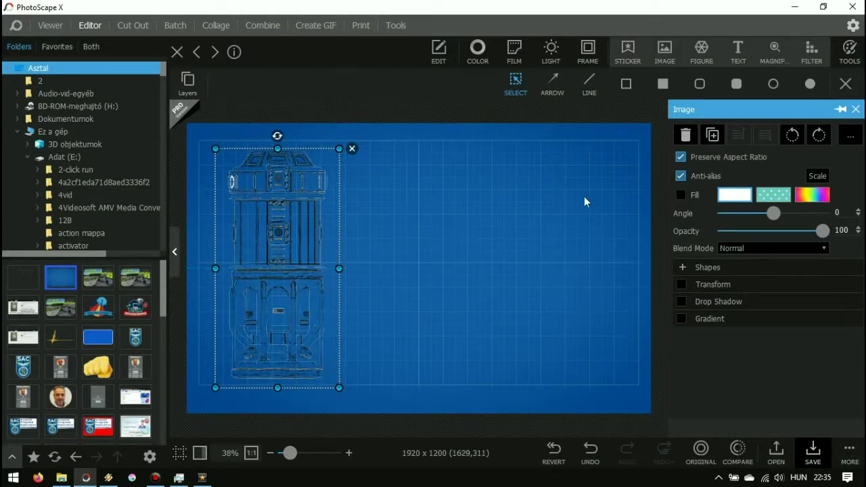
- Set the craft drawing's blend mode to Linear Dodge (Add) and zoom in to check it
{"action": "left_click", "coordinate": [769, 249]}
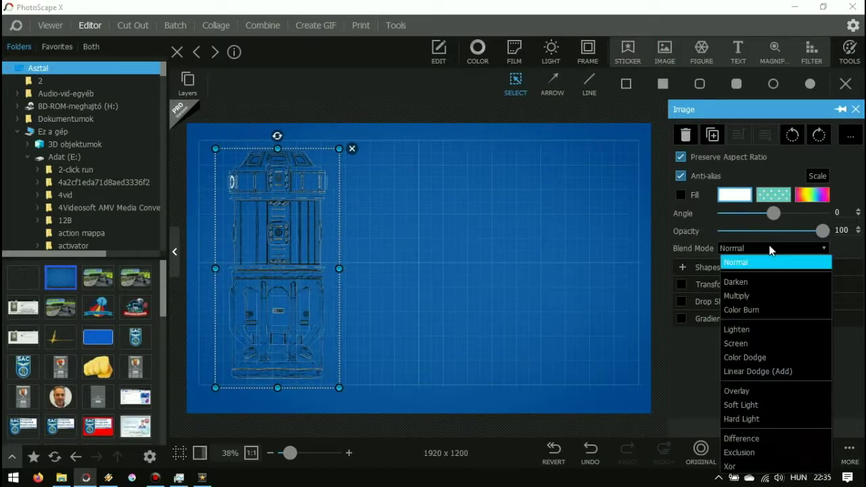
{"action": "left_click", "coordinate": [771, 258]}
{"action": "left_click", "coordinate": [754, 246]}
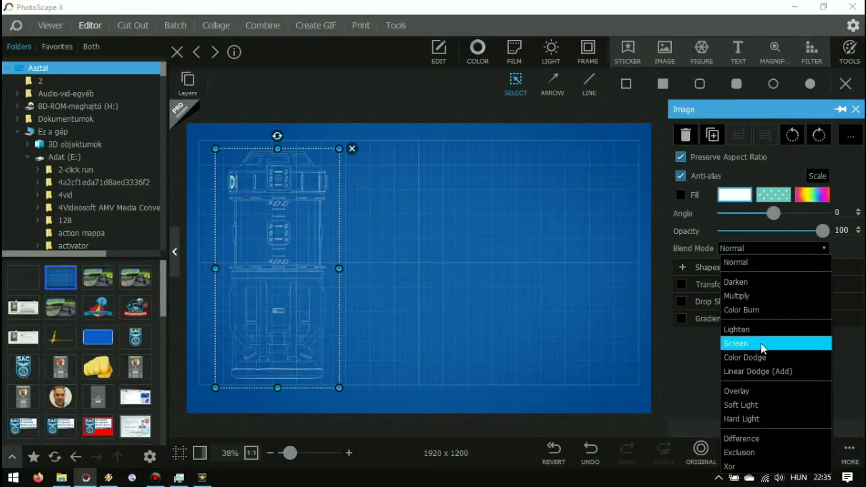
{"action": "left_click", "coordinate": [800, 375]}
{"action": "left_click", "coordinate": [572, 229]}
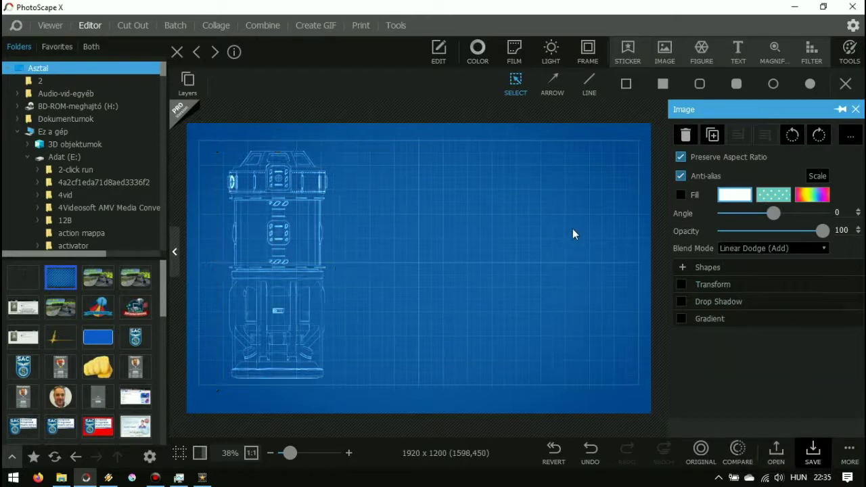
{"action": "left_click_drag", "start_coordinate": [290, 453], "coordinate": [309, 453]}
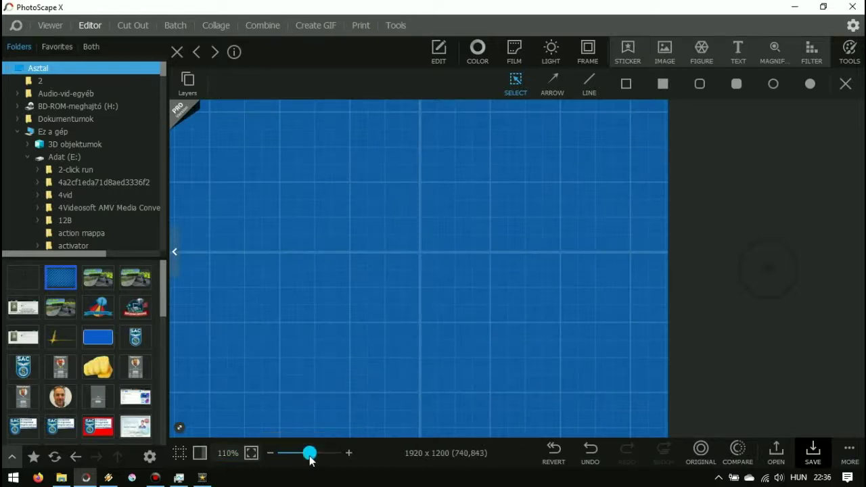
- Drag the glowing capsule drawing onto the blueprint's right half and check it up close
{"action": "left_click_drag", "start_coordinate": [309, 453], "coordinate": [296, 458]}
{"action": "left_click", "coordinate": [248, 453]}
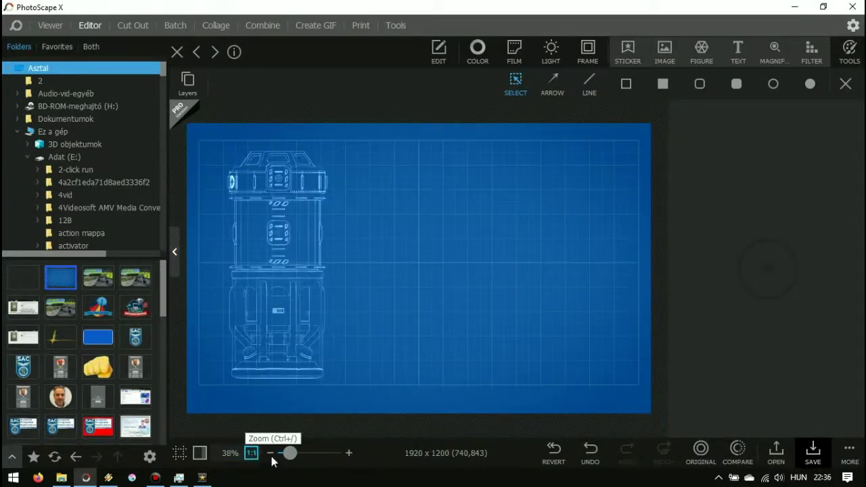
{"action": "left_click_drag", "start_coordinate": [266, 289], "coordinate": [507, 285]}
{"action": "left_click_drag", "start_coordinate": [287, 455], "coordinate": [310, 453]}
{"action": "left_click", "coordinate": [183, 428]}
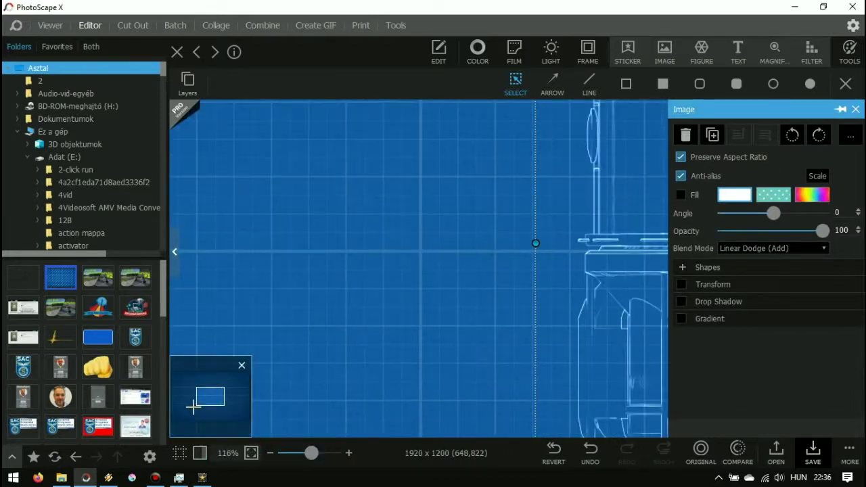
{"action": "left_click_drag", "start_coordinate": [194, 402], "coordinate": [230, 389]}
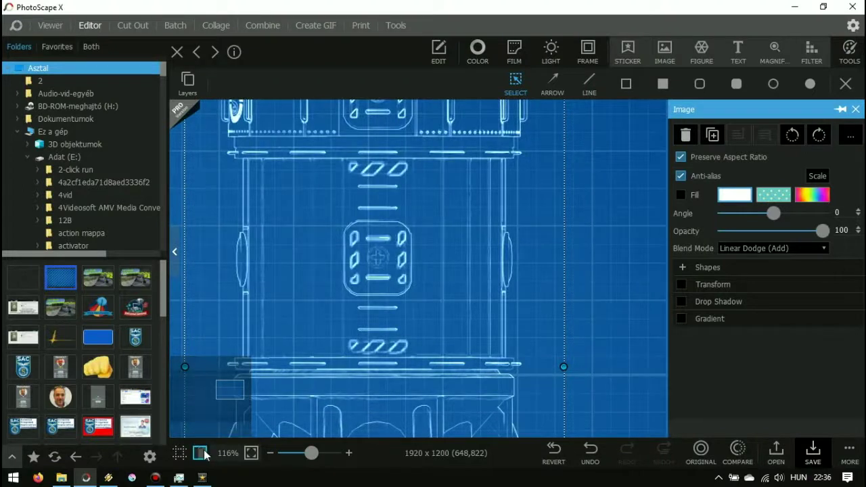
{"action": "left_click", "coordinate": [251, 453]}
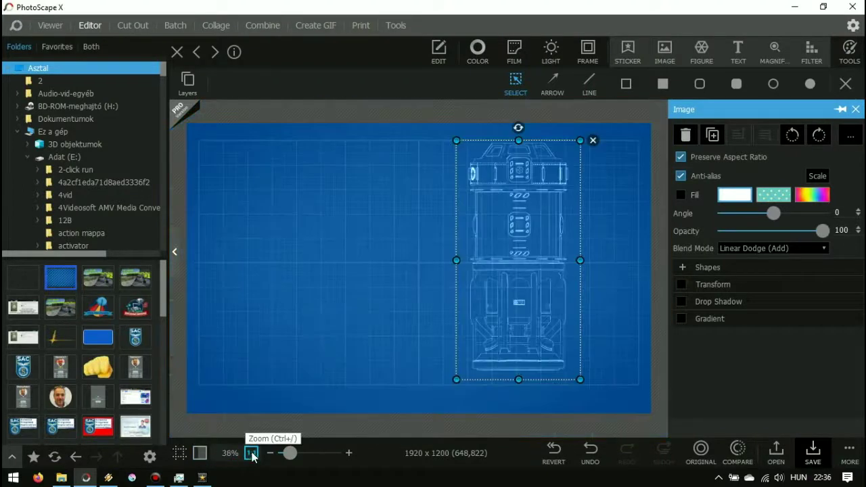
{"action": "left_click", "coordinate": [328, 309]}
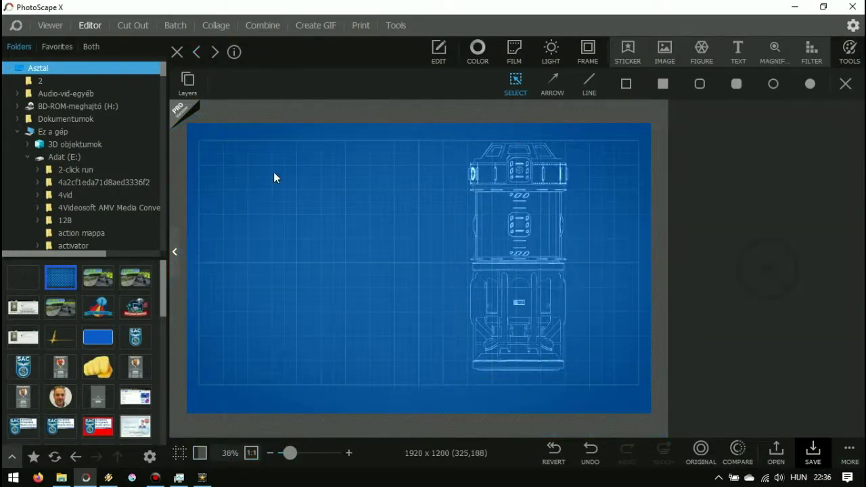
- Close the blueprint composite without saving and go to the Cut Out workspace
{"action": "left_click", "coordinate": [178, 52]}
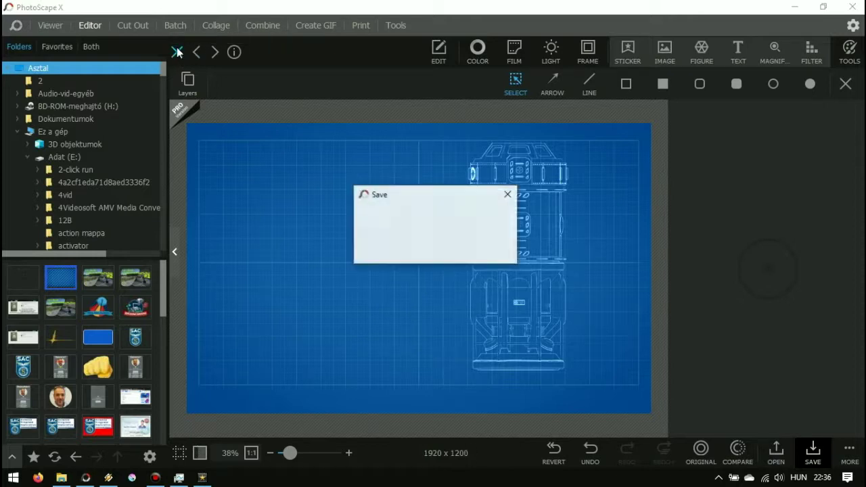
{"action": "left_click", "coordinate": [436, 251]}
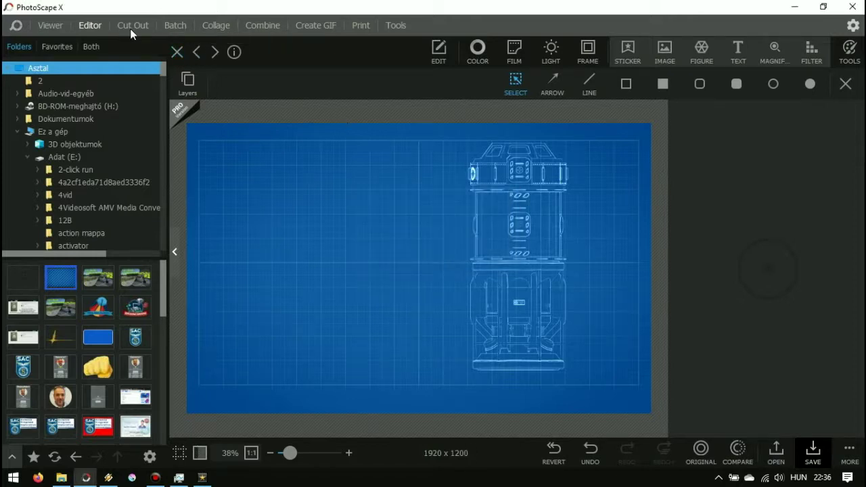
{"action": "left_click", "coordinate": [132, 27]}
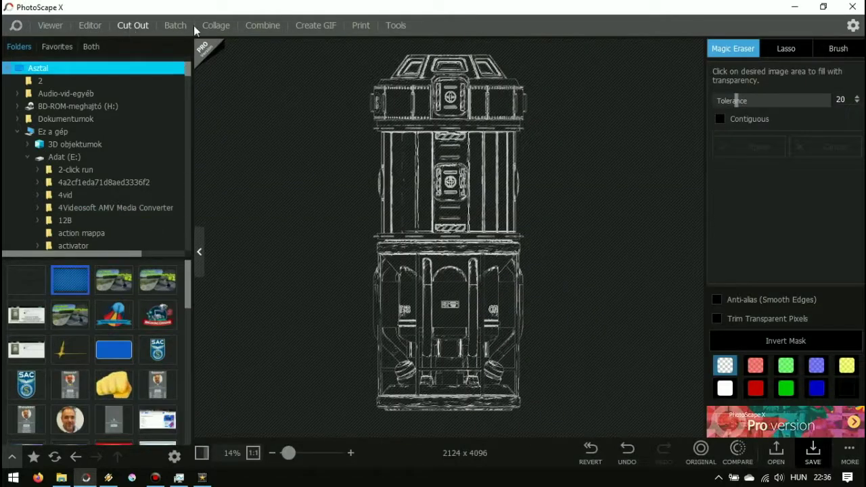
{"action": "left_click_drag", "start_coordinate": [189, 72], "coordinate": [193, 166]}
- Load front_Hopper-2_2.png from Screenshots, erase its blue background, and save front_Hopper-2_2-cutout.png
{"action": "left_click", "coordinate": [120, 221]}
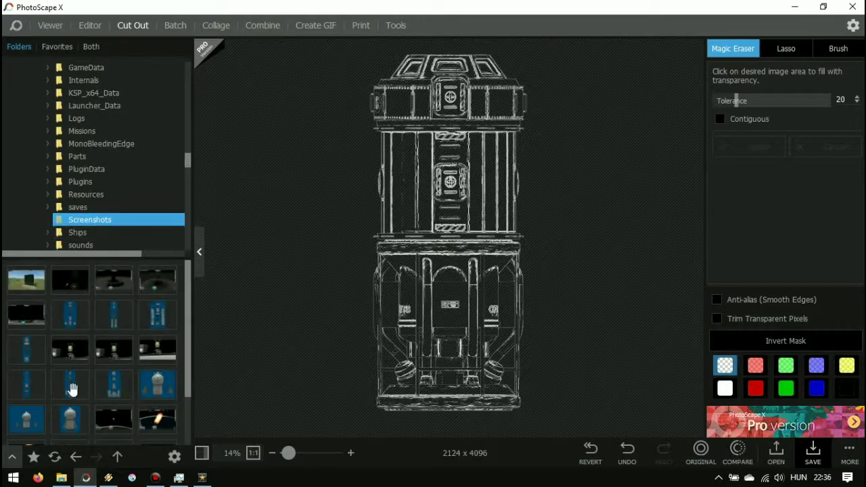
{"action": "left_click_drag", "start_coordinate": [70, 385], "coordinate": [367, 234]}
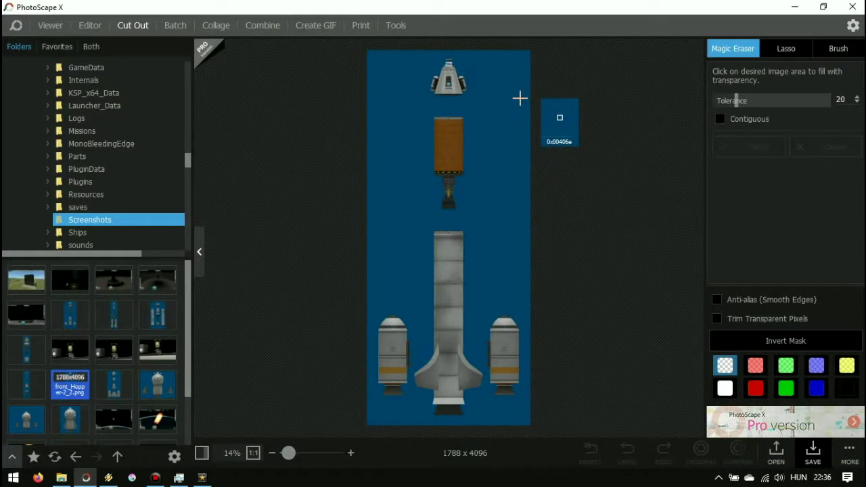
{"action": "left_click", "coordinate": [519, 98]}
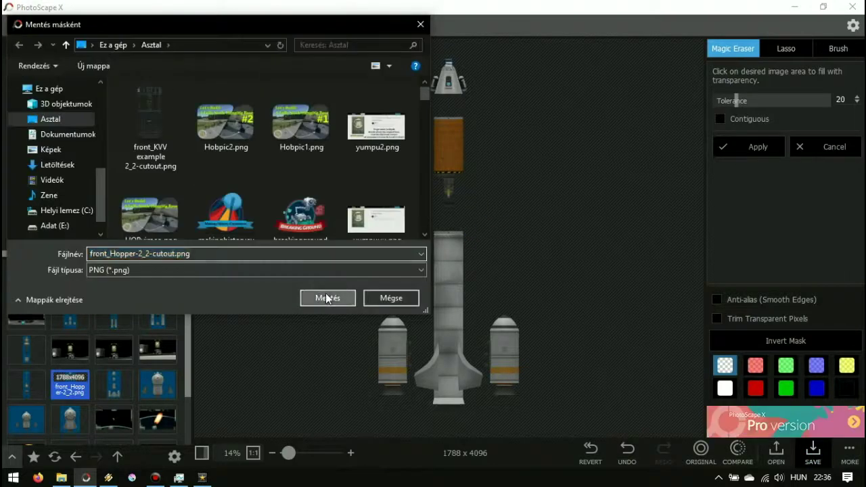
{"action": "left_click", "coordinate": [327, 299]}
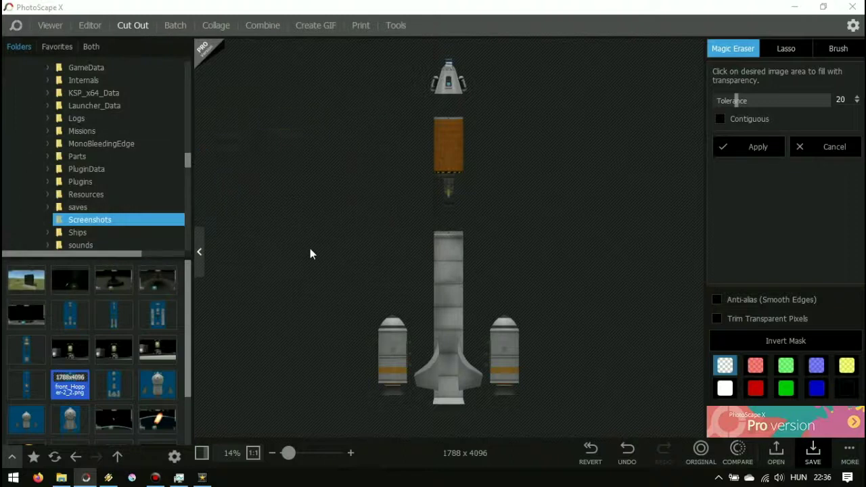
{"action": "left_click", "coordinate": [89, 26]}
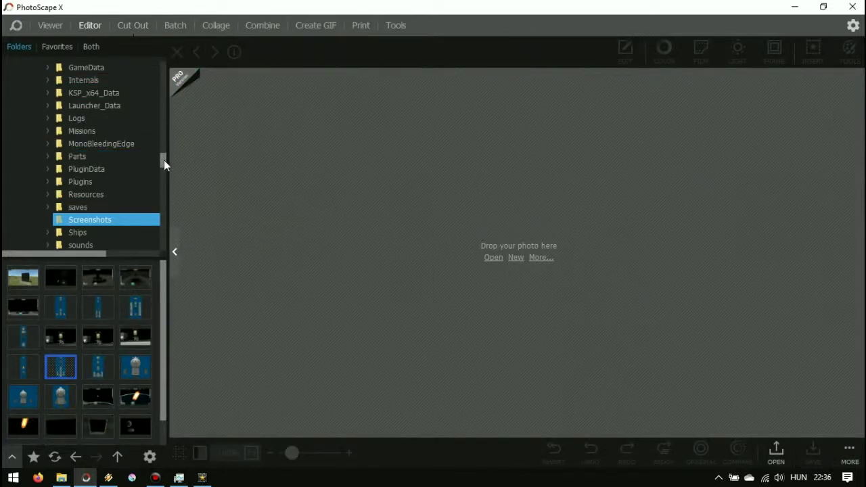
- Load the rocket cutout from the Asztal folder into the Editor and make it greyscale
{"action": "left_click_drag", "start_coordinate": [164, 163], "coordinate": [161, 42]}
{"action": "left_click", "coordinate": [36, 68]}
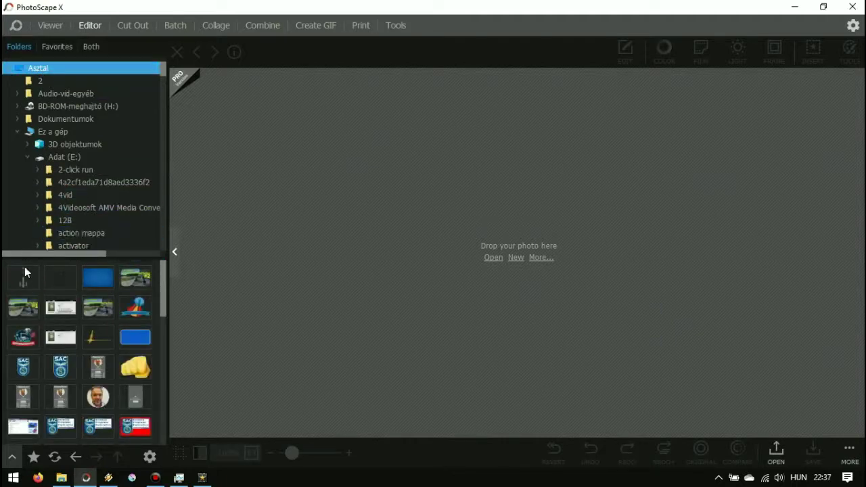
{"action": "left_click_drag", "start_coordinate": [33, 273], "coordinate": [409, 192]}
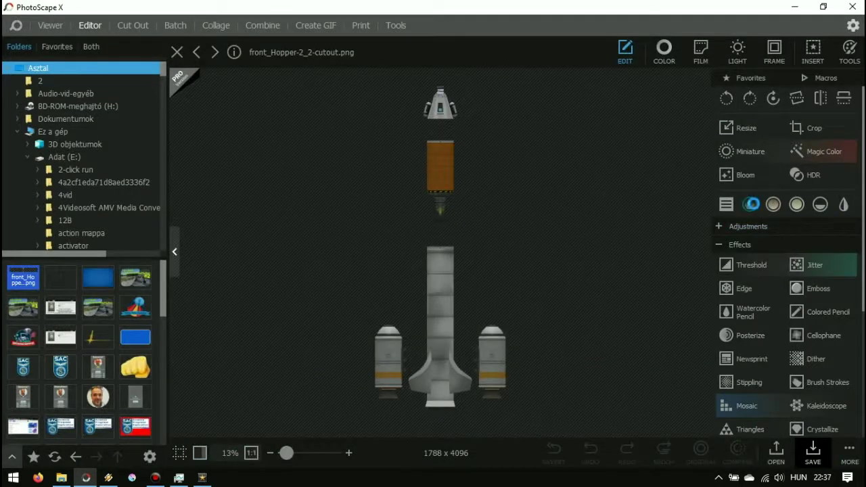
{"action": "left_click", "coordinate": [750, 205]}
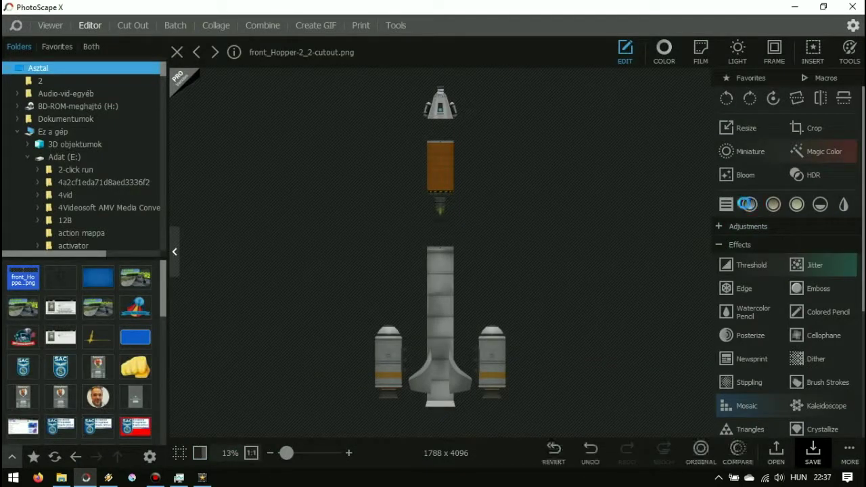
- Apply the Edge effect at strength 100 and save the rocket line drawing
{"action": "left_click", "coordinate": [729, 289]}
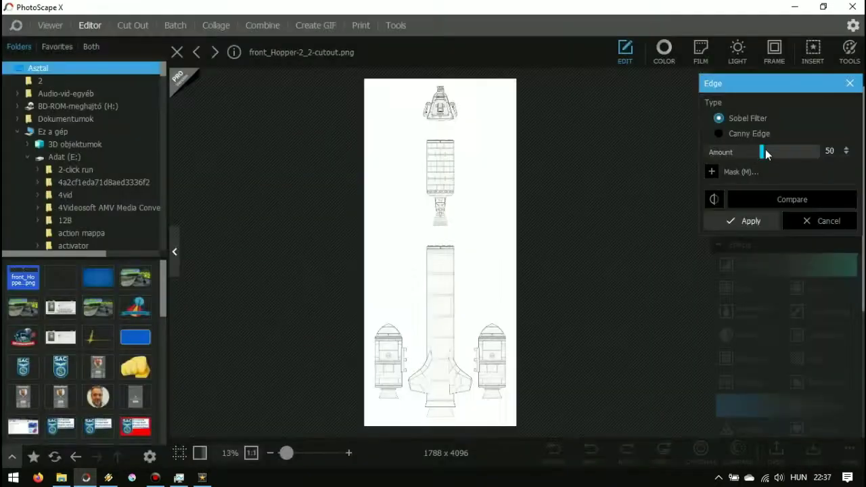
{"action": "left_click_drag", "start_coordinate": [825, 157], "coordinate": [831, 152]}
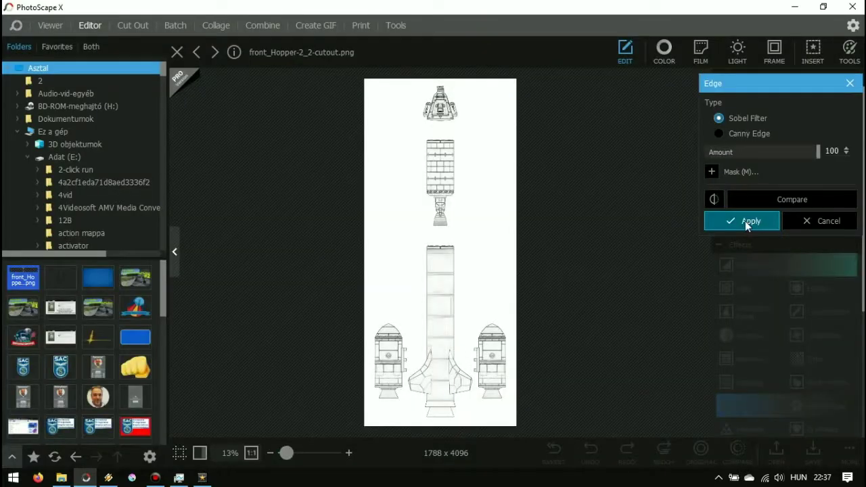
{"action": "left_click", "coordinate": [745, 221]}
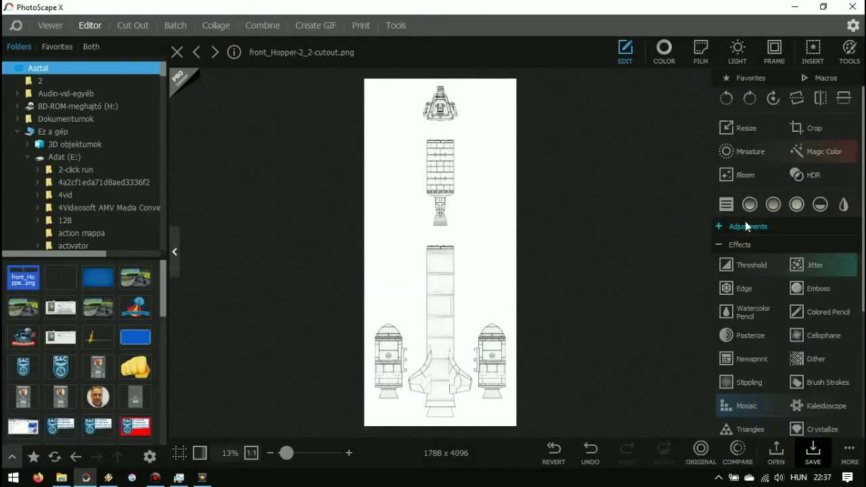
{"action": "key", "text": "ctrl+s"}
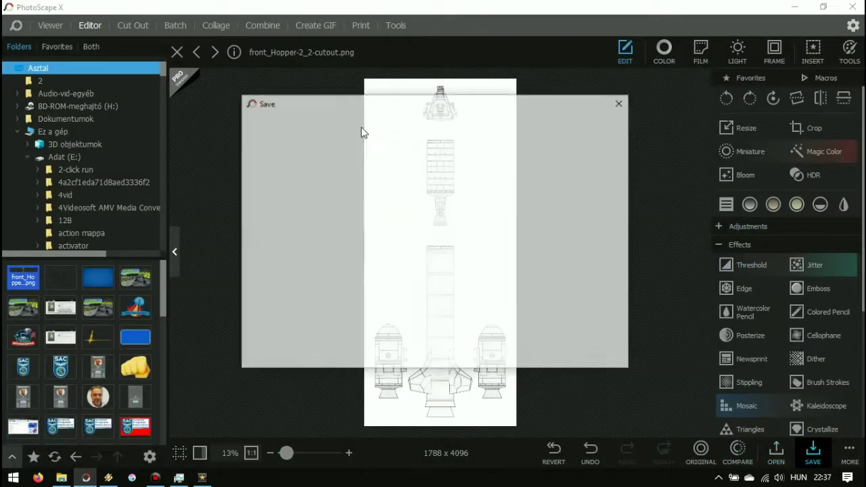
{"action": "left_click", "coordinate": [311, 130]}
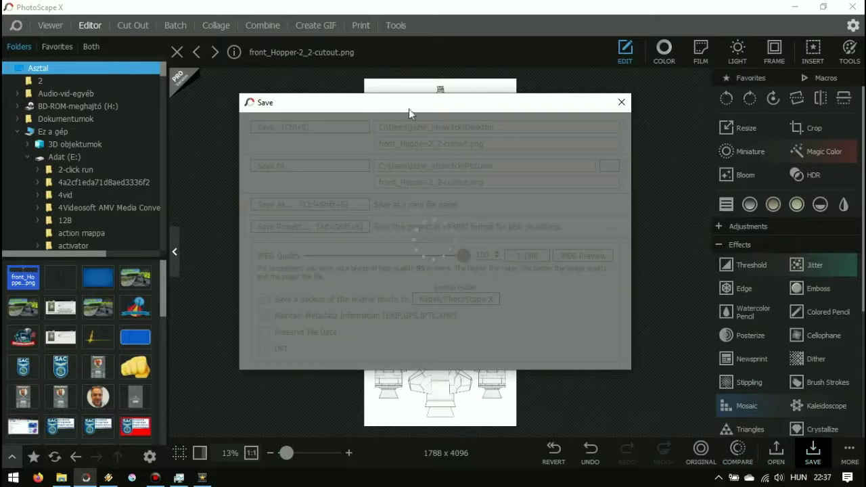
{"action": "left_click", "coordinate": [135, 26]}
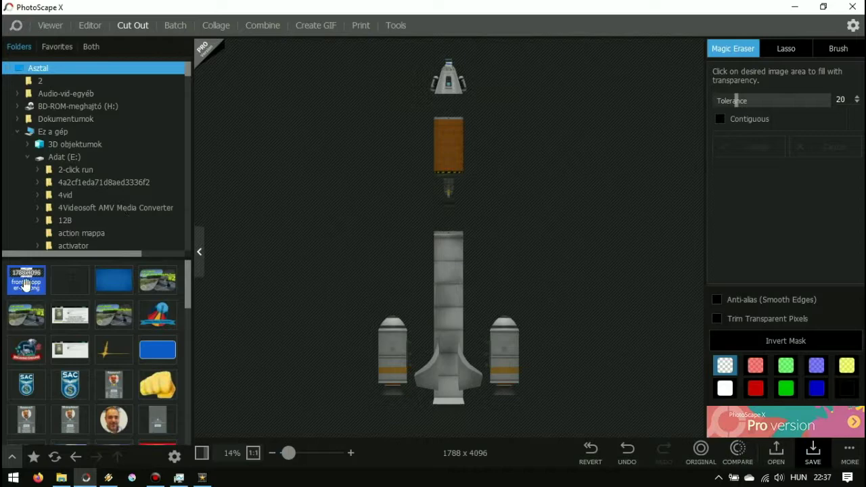
- Magic-erase the rocket drawing's white area and replace front_Hopper-2_2-cutout.png with the result
{"action": "left_click_drag", "start_coordinate": [24, 284], "coordinate": [348, 166]}
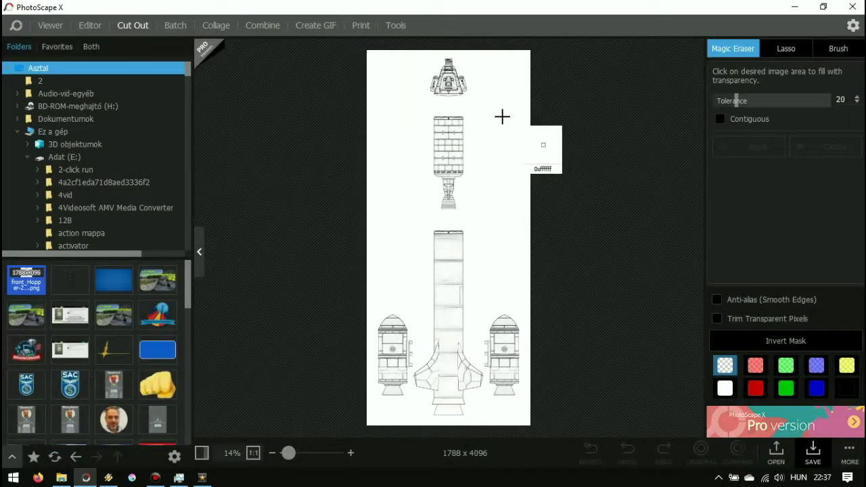
{"action": "left_click", "coordinate": [501, 117]}
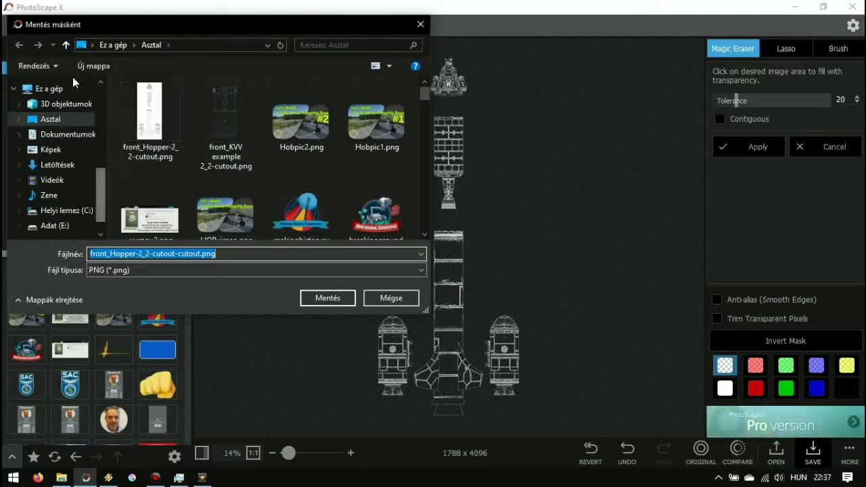
{"action": "left_click", "coordinate": [157, 101]}
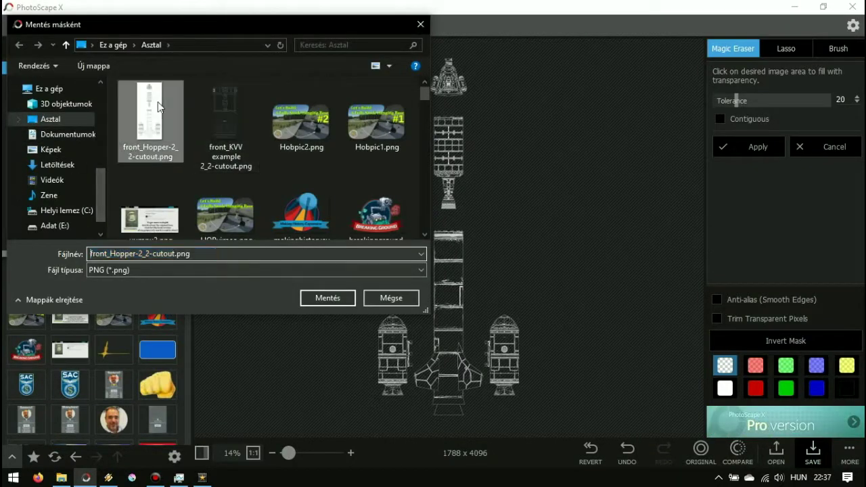
{"action": "left_click", "coordinate": [327, 298]}
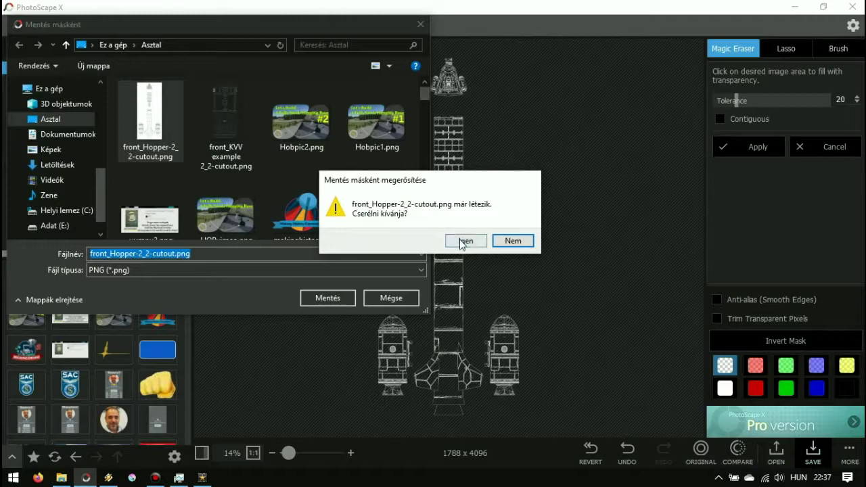
{"action": "left_click", "coordinate": [462, 242]}
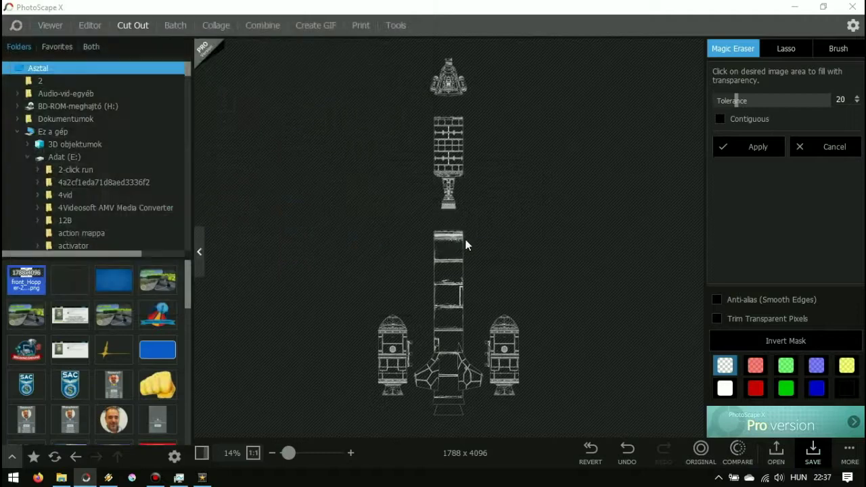
{"action": "left_click", "coordinate": [96, 25]}
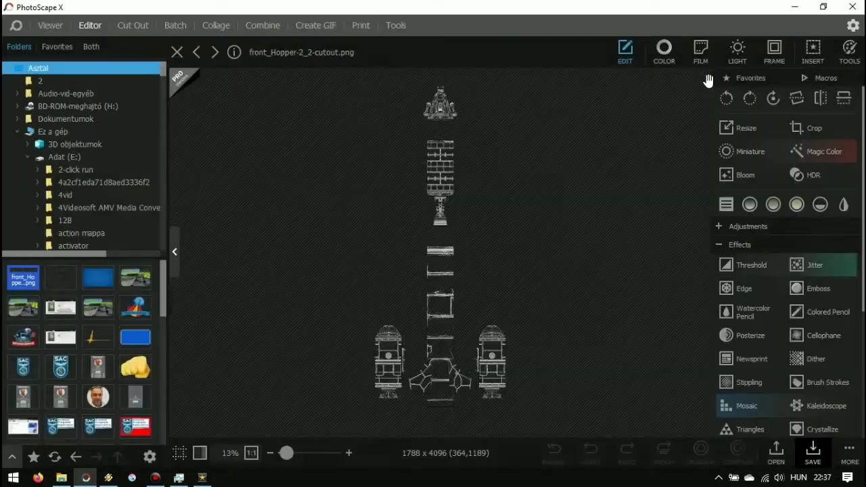
- Make the hopper cutout a negative with Brighten 100, trying auto contrast and auto levels on High
{"action": "left_click", "coordinate": [671, 54]}
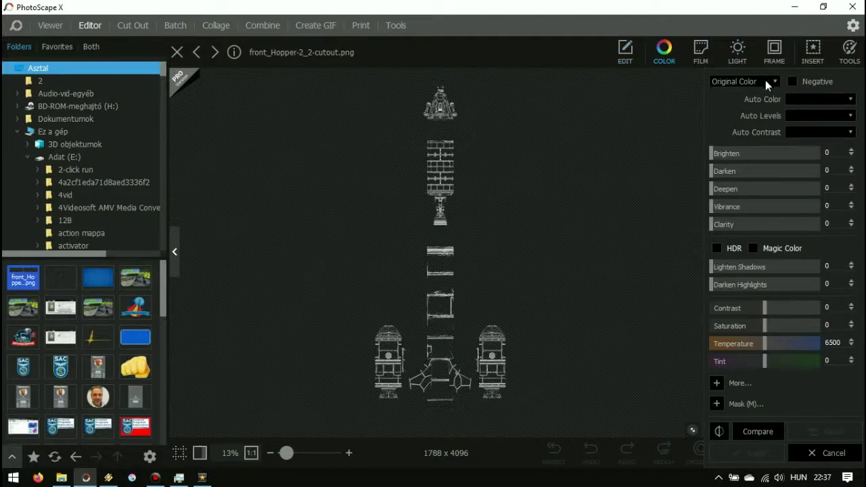
{"action": "left_click", "coordinate": [794, 83]}
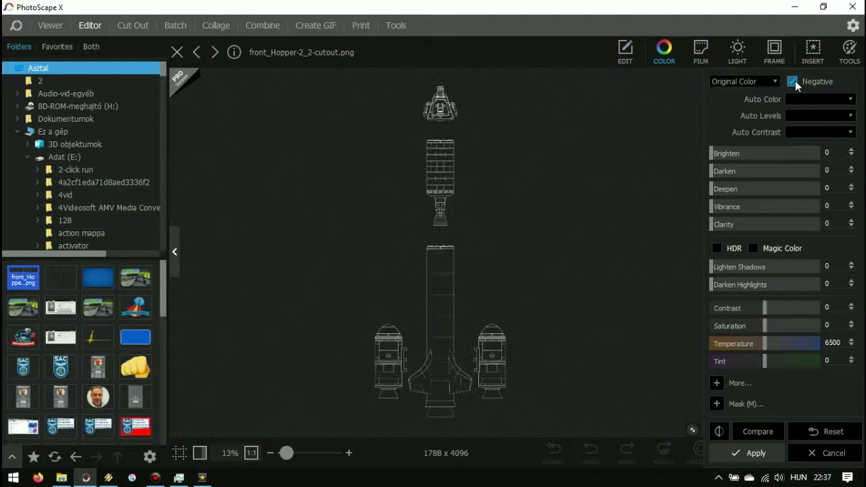
{"action": "left_click", "coordinate": [812, 132]}
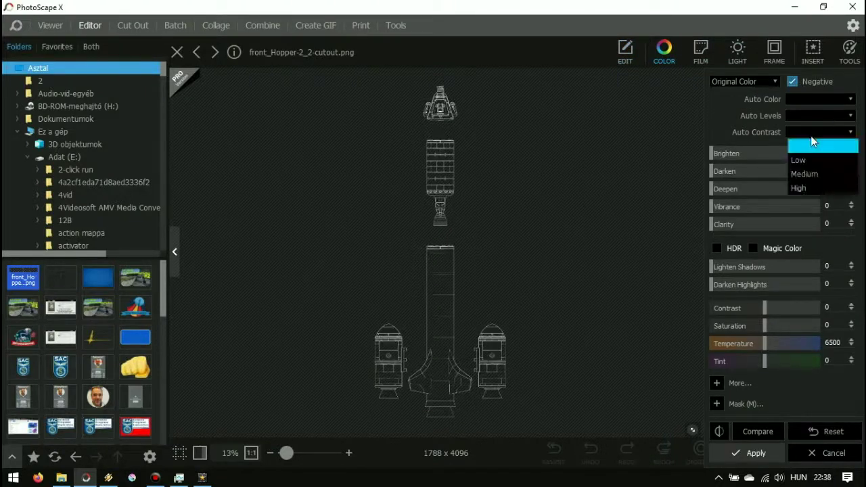
{"action": "left_click", "coordinate": [807, 186]}
{"action": "left_click", "coordinate": [808, 114]}
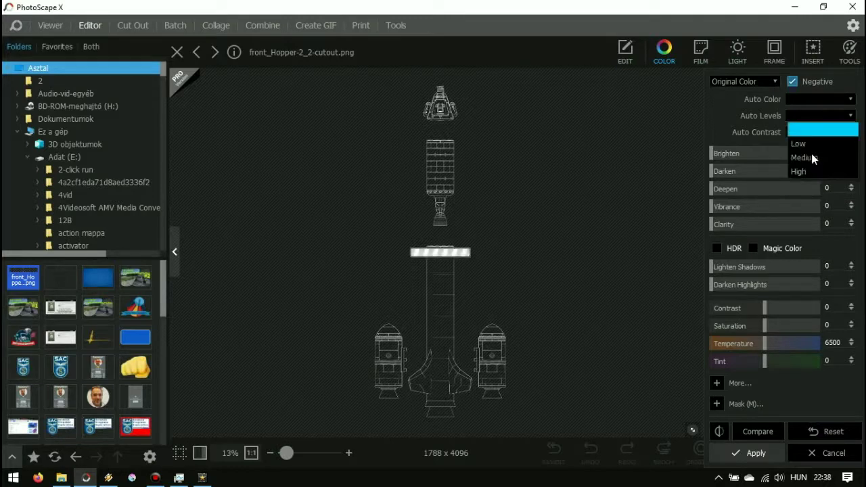
{"action": "left_click", "coordinate": [809, 170]}
{"action": "left_click", "coordinate": [805, 152]}
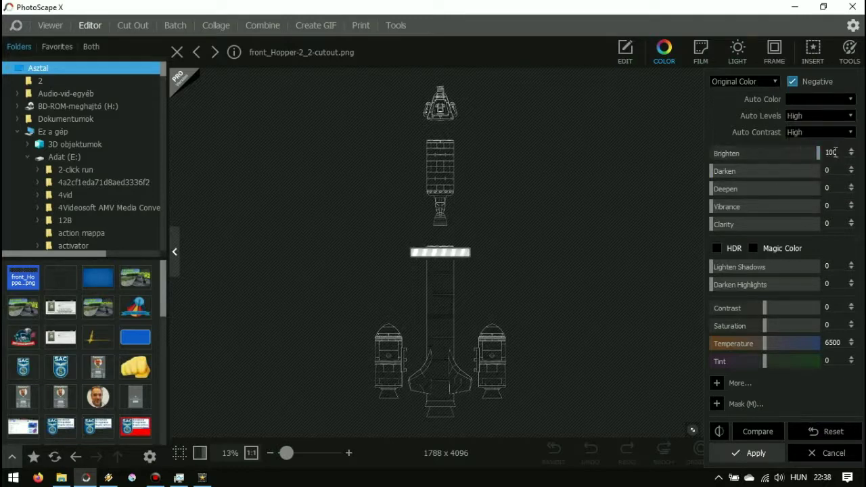
{"action": "left_click", "coordinate": [774, 173]}
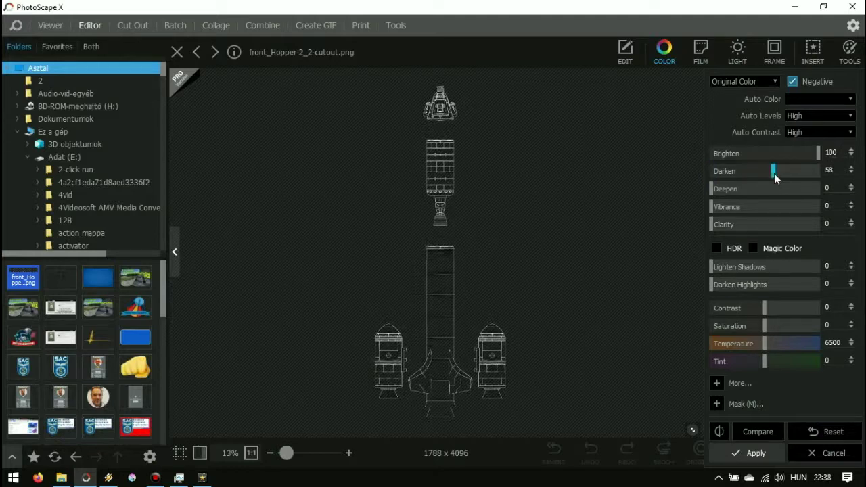
{"action": "double_click", "coordinate": [764, 173]}
- Clear auto contrast and auto levels, keep Darken at 0, and apply the colour adjustments
{"action": "left_click", "coordinate": [813, 132]}
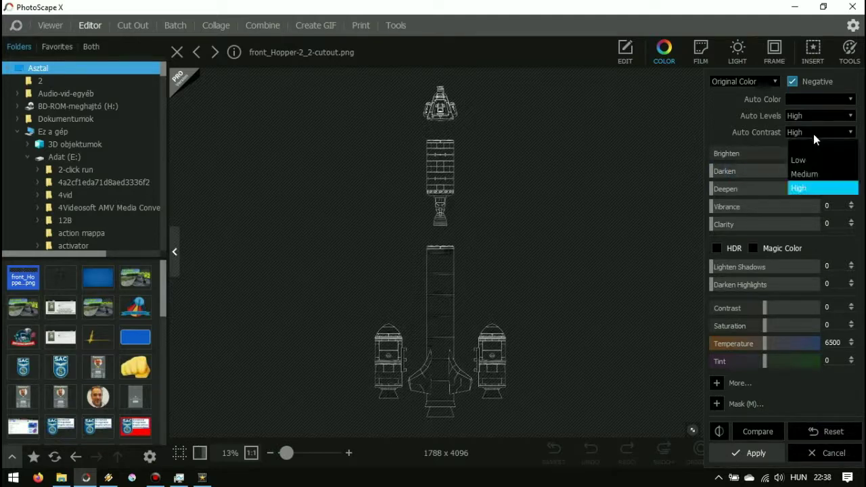
{"action": "left_click", "coordinate": [815, 141]}
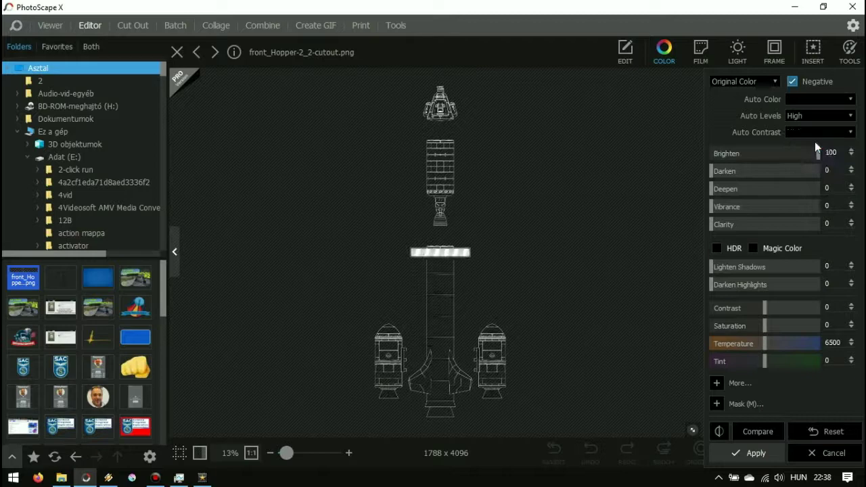
{"action": "left_click", "coordinate": [816, 116]}
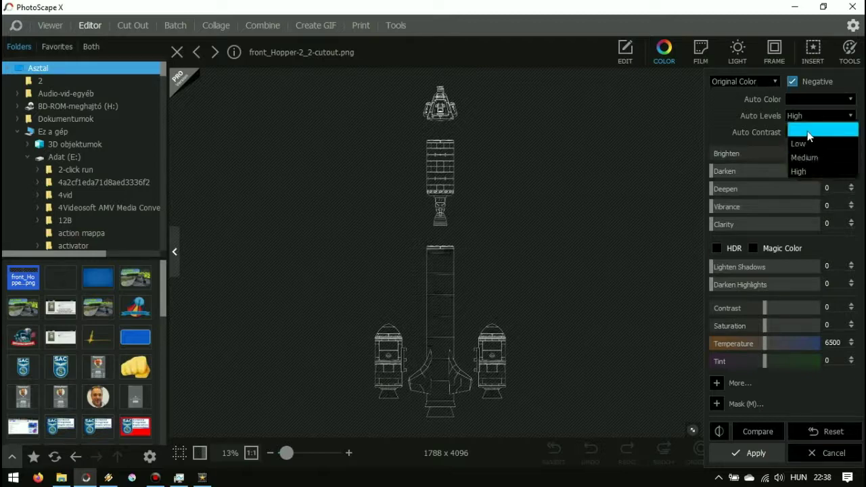
{"action": "left_click", "coordinate": [808, 130]}
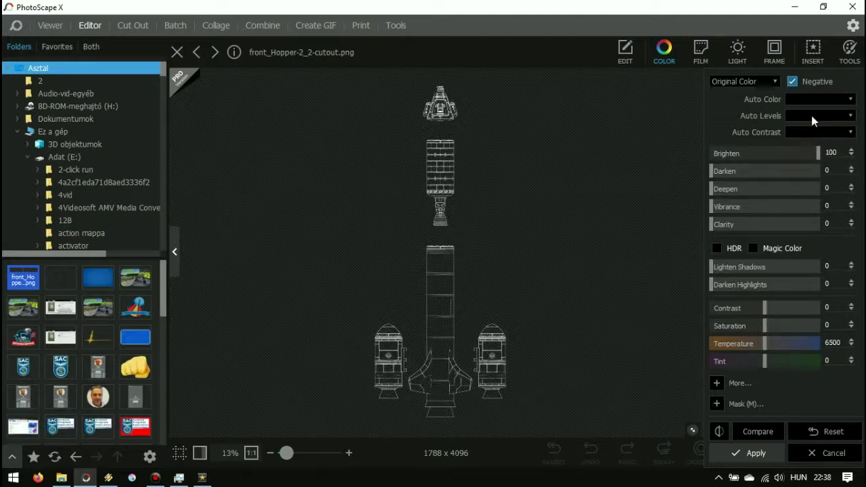
{"action": "left_click", "coordinate": [815, 132]}
{"action": "left_click", "coordinate": [809, 187]}
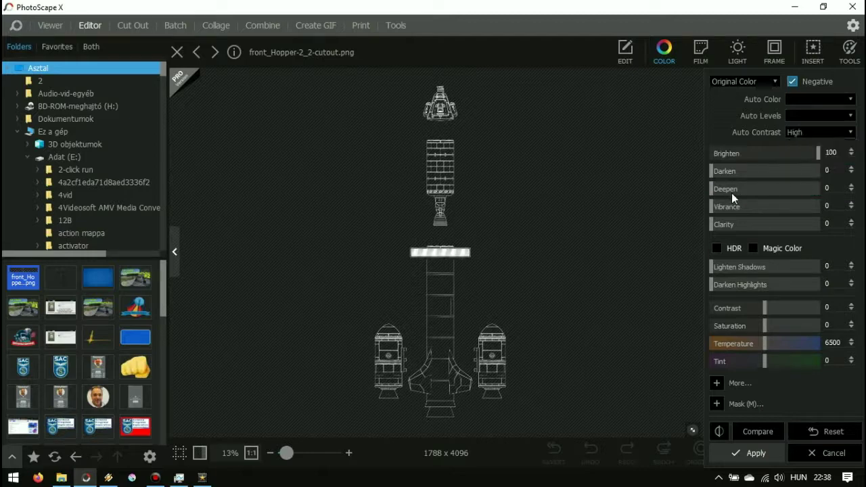
{"action": "left_click", "coordinate": [812, 132]}
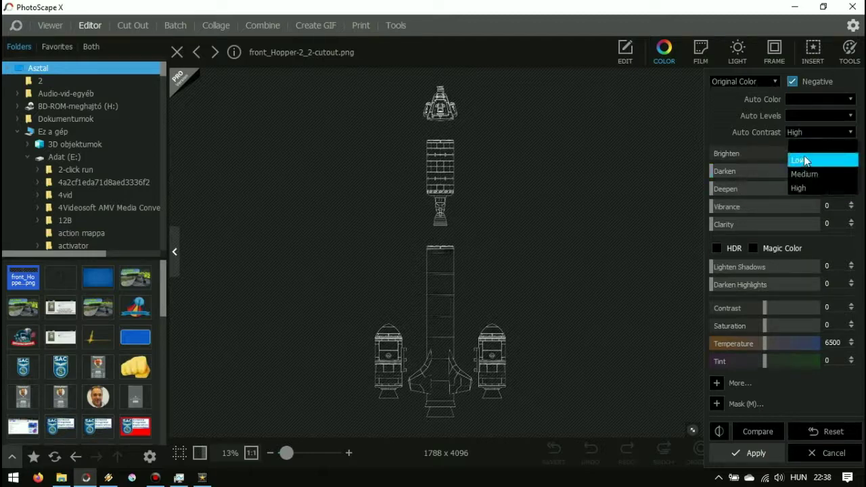
{"action": "left_click", "coordinate": [809, 150]}
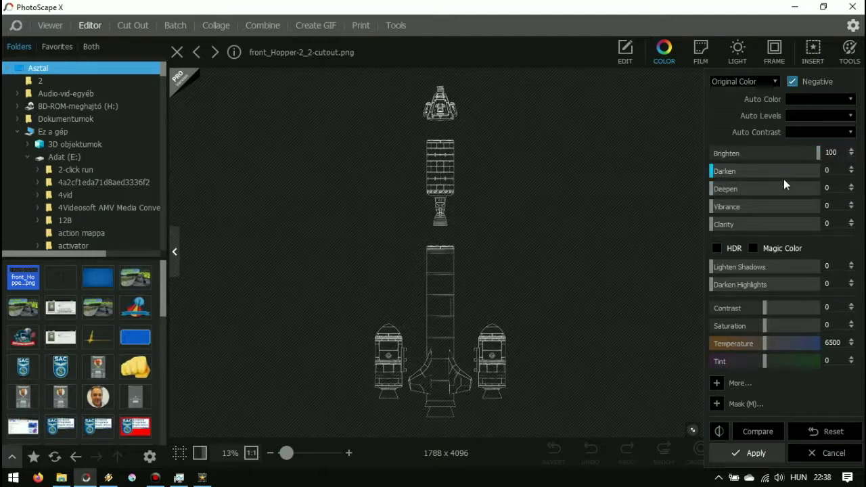
{"action": "left_click", "coordinate": [791, 170]}
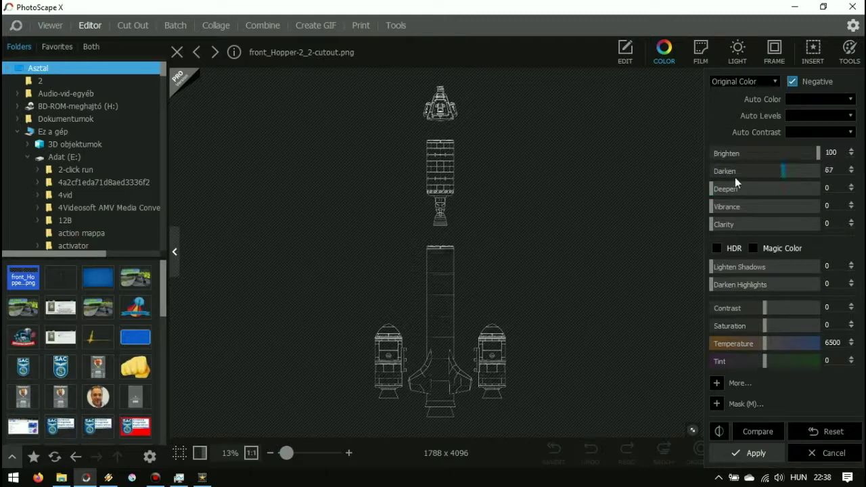
{"action": "left_click_drag", "start_coordinate": [735, 177], "coordinate": [679, 178]}
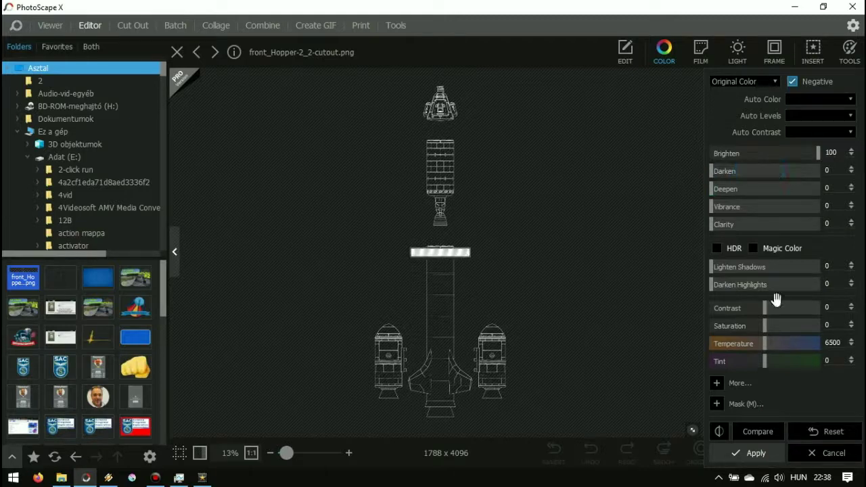
{"action": "left_click", "coordinate": [762, 460]}
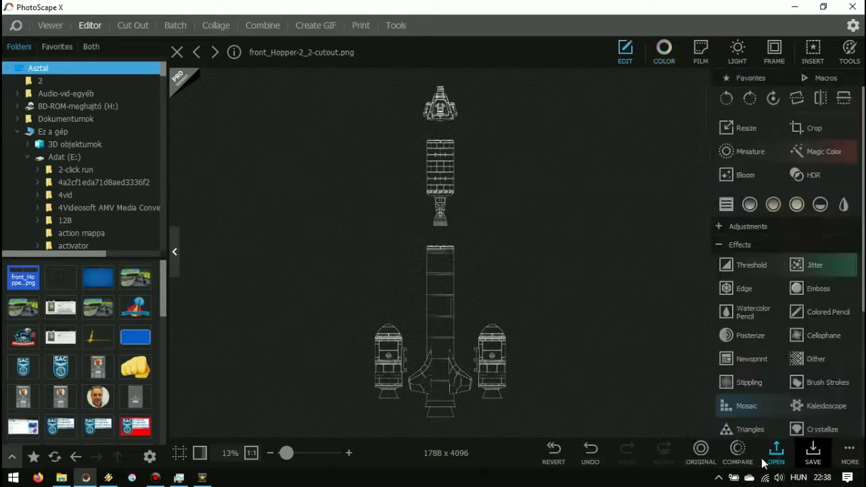
- Save the line-art over front_Hopper-2_2-cutout.png
{"action": "left_click", "coordinate": [813, 452]}
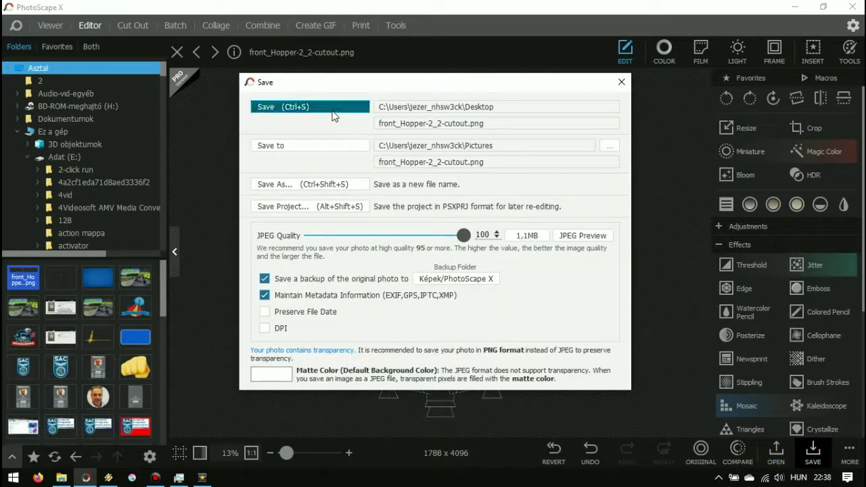
{"action": "left_click", "coordinate": [311, 107]}
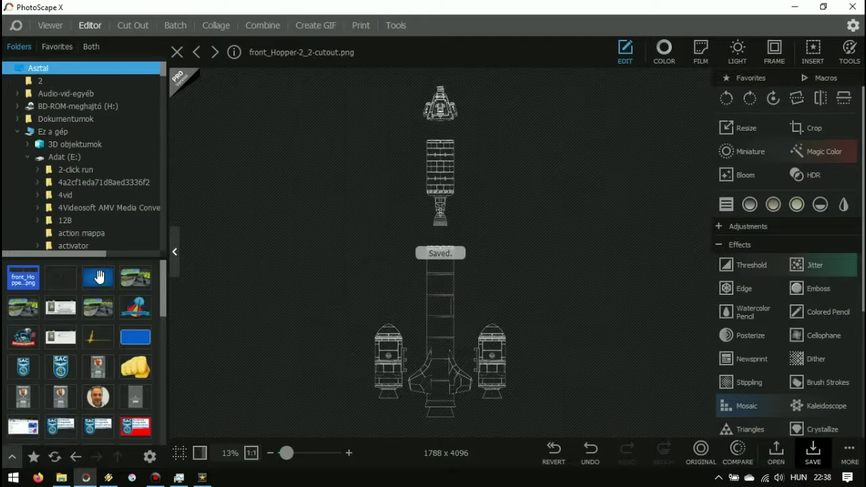
- Open Blueprint background.jpg and insert the hopper and KVV cutout PNGs onto it
{"action": "left_click", "coordinate": [98, 278]}
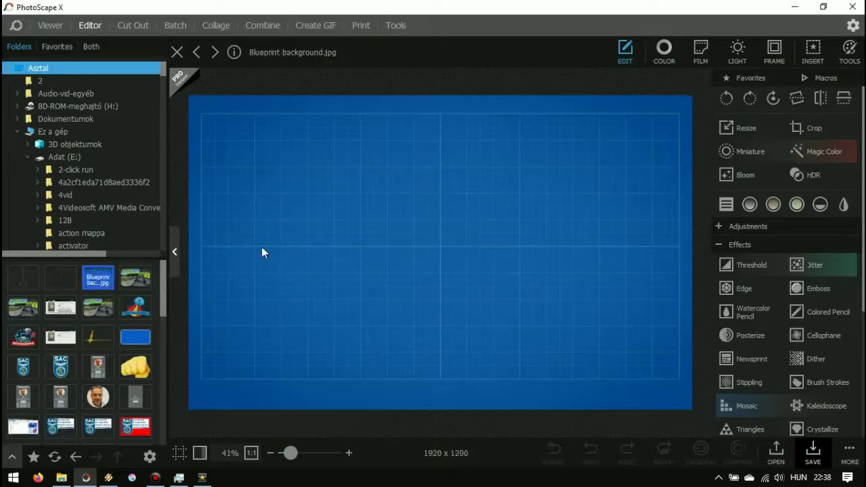
{"action": "left_click", "coordinate": [813, 52]}
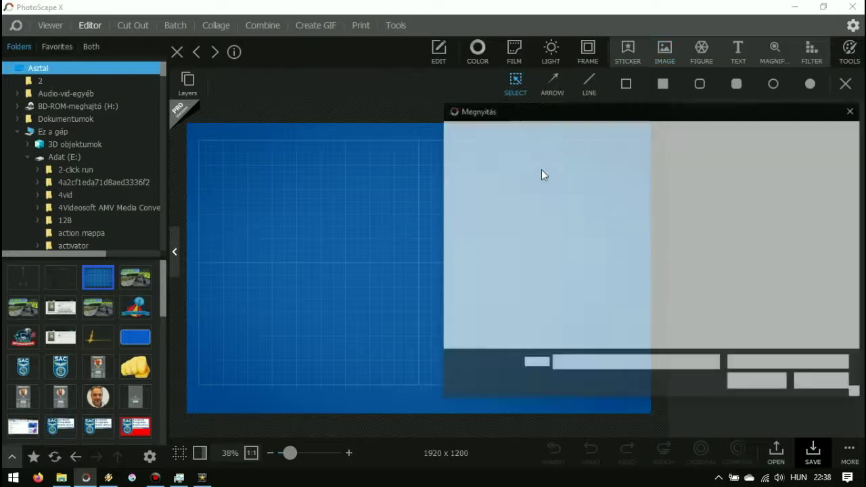
{"action": "left_click", "coordinate": [579, 203]}
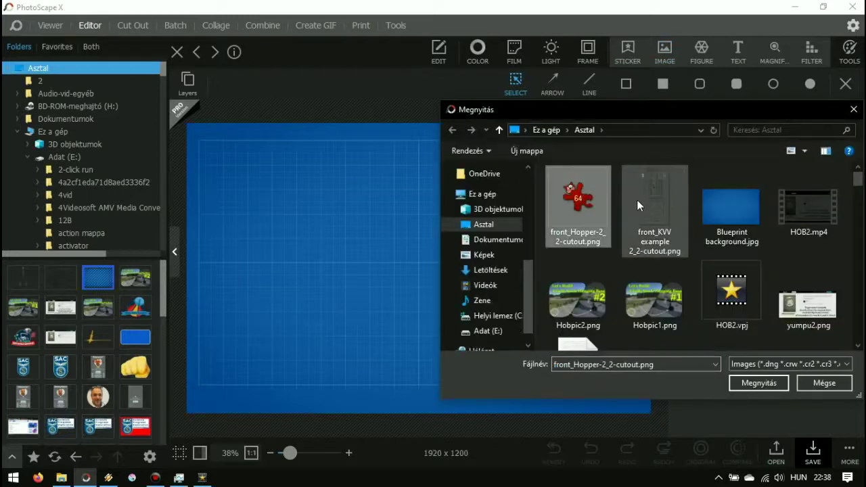
{"action": "left_click", "coordinate": [637, 199], "text": "ctrl"}
{"action": "left_click", "coordinate": [758, 382]}
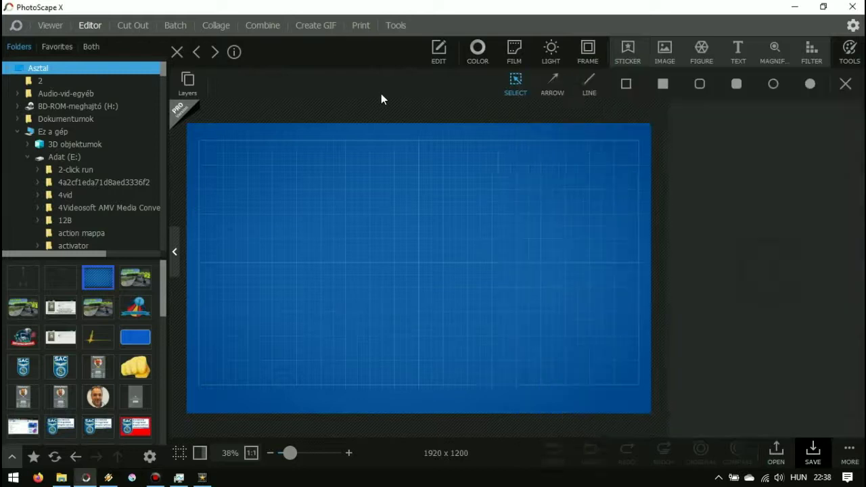
- Move the tower image left, set the rocket to Linear Dodge (Add), and shift it right
{"action": "left_click_drag", "start_coordinate": [423, 233], "coordinate": [297, 229]}
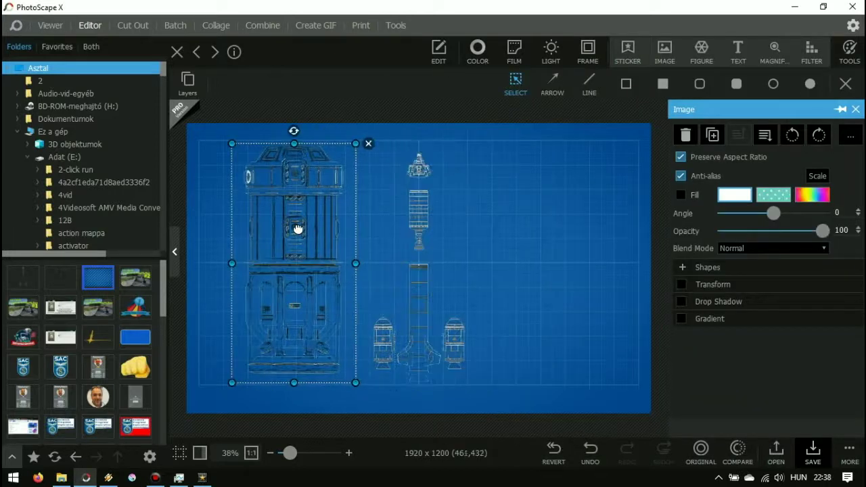
{"action": "left_click", "coordinate": [419, 287]}
{"action": "left_click", "coordinate": [797, 248]}
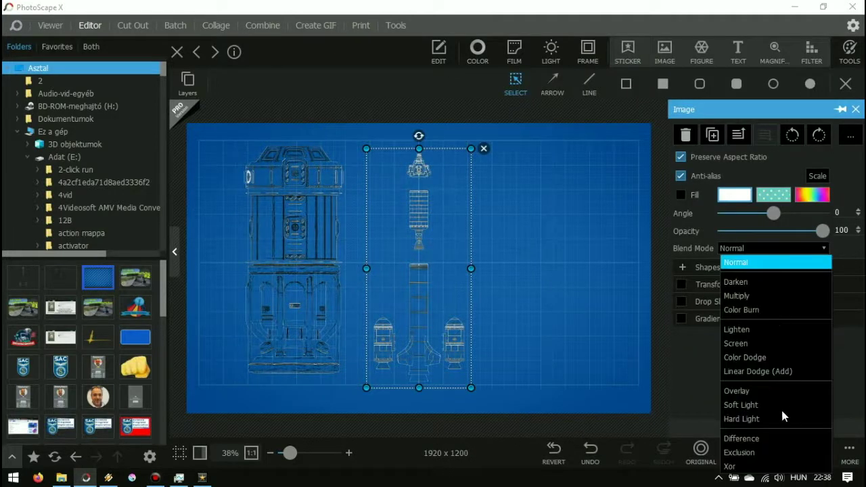
{"action": "key", "text": "Escape"}
{"action": "left_click", "coordinate": [752, 250]}
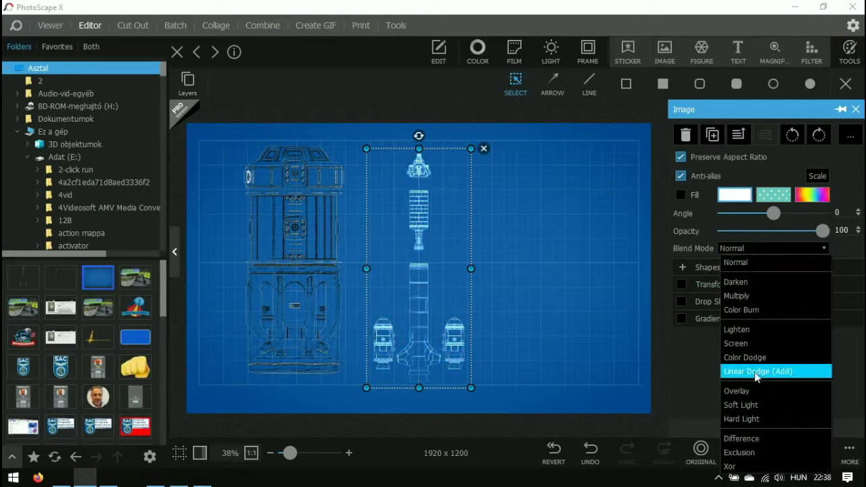
{"action": "left_click", "coordinate": [757, 369]}
{"action": "left_click_drag", "start_coordinate": [439, 291], "coordinate": [540, 291]}
- Set the tower to Linear Dodge (Add), then nudge the rocket up and right into place
{"action": "left_click", "coordinate": [311, 236]}
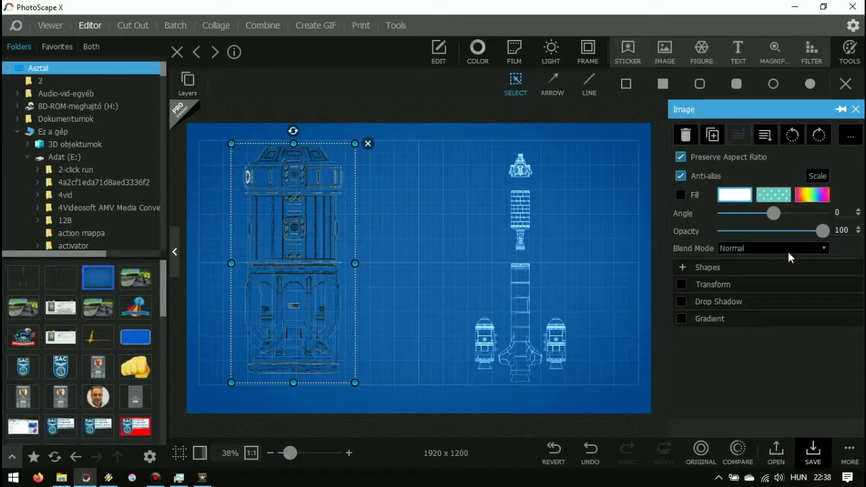
{"action": "left_click", "coordinate": [771, 249]}
{"action": "left_click", "coordinate": [771, 366]}
{"action": "left_click", "coordinate": [773, 247]}
{"action": "left_click", "coordinate": [754, 373]}
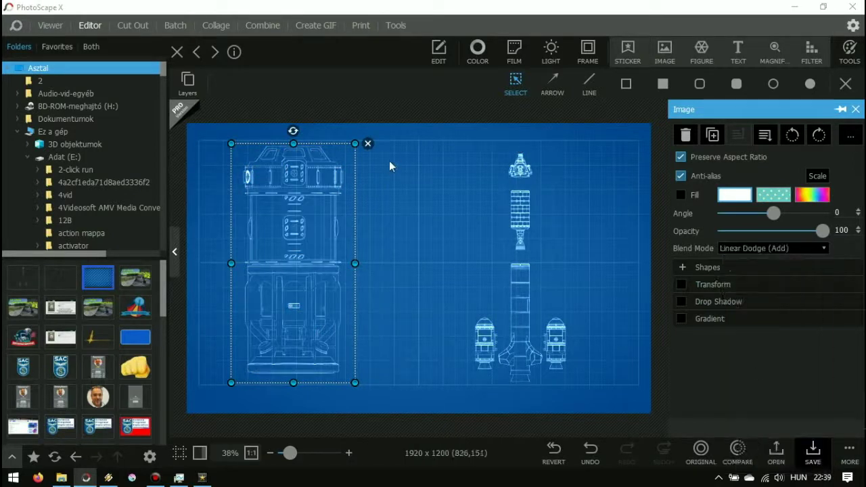
{"action": "left_click", "coordinate": [448, 112]}
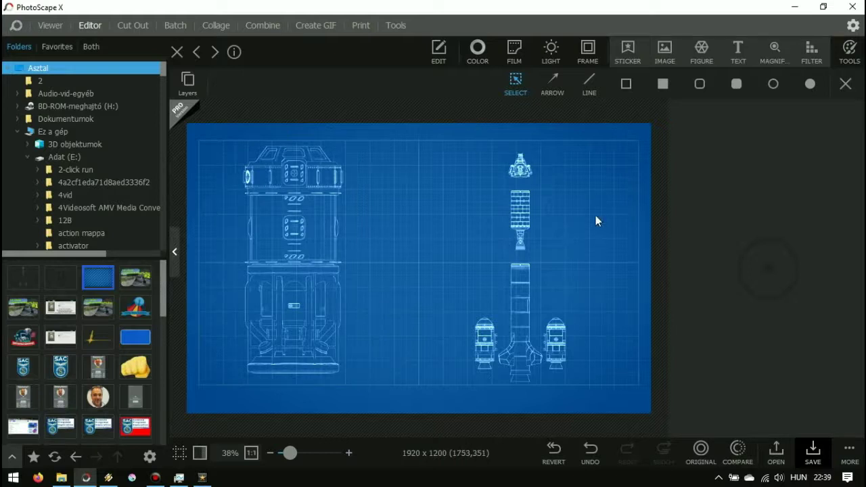
{"action": "left_click_drag", "start_coordinate": [516, 215], "coordinate": [539, 214]}
{"action": "left_click", "coordinate": [457, 197]}
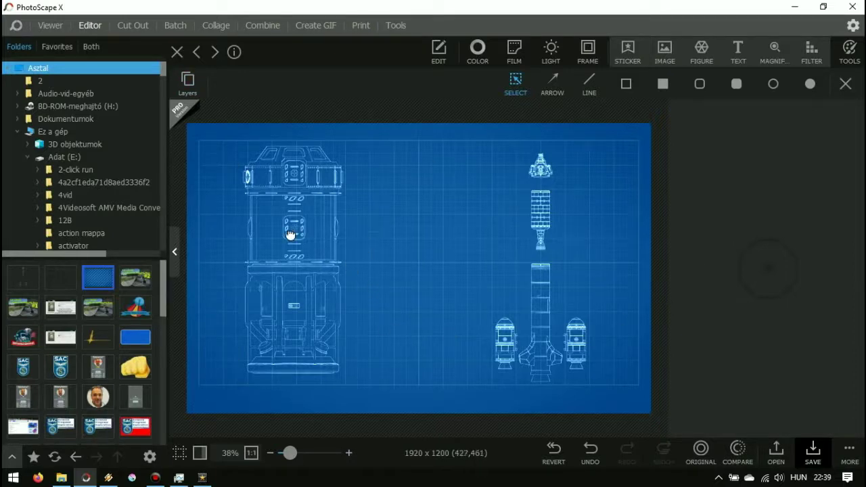
- Nudge the tower right, then open the Hang-O-Base MK-1 blueprint from games > HOB without saving the composite
{"action": "mouse_move", "coordinate": [290, 236]}
{"action": "left_mouse_down"}
{"action": "mouse_move", "coordinate": [342, 266]}
{"action": "mouse_move", "coordinate": [302, 237]}
{"action": "left_mouse_up"}
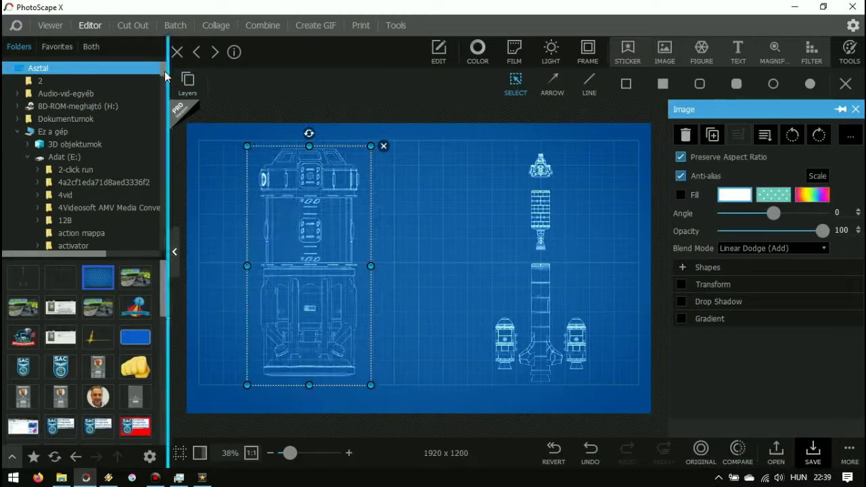
{"action": "left_click", "coordinate": [17, 132]}
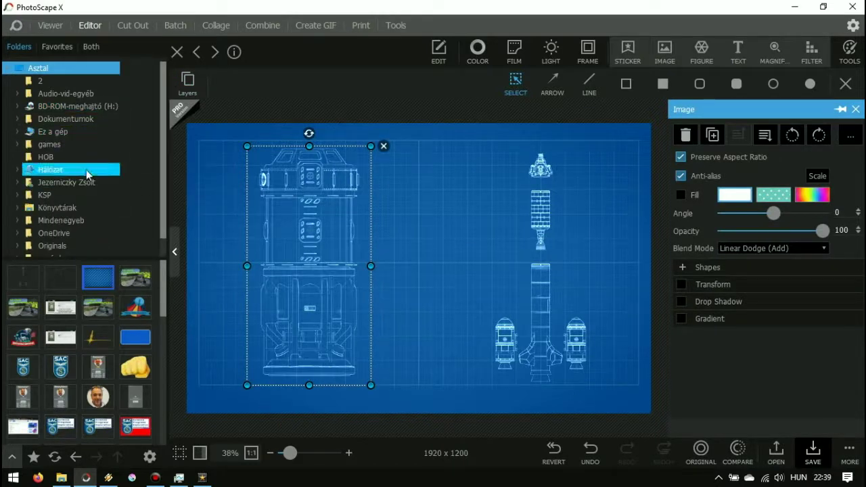
{"action": "left_click", "coordinate": [45, 144]}
{"action": "left_click", "coordinate": [45, 157]}
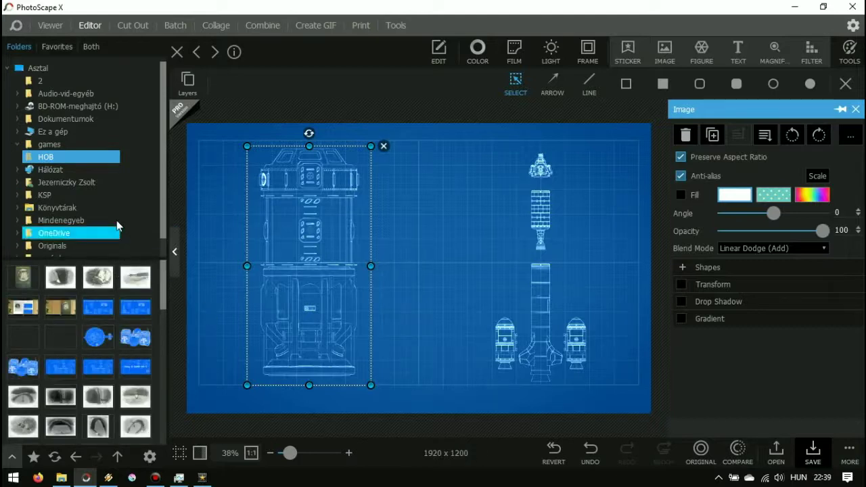
{"action": "double_click", "coordinate": [23, 339]}
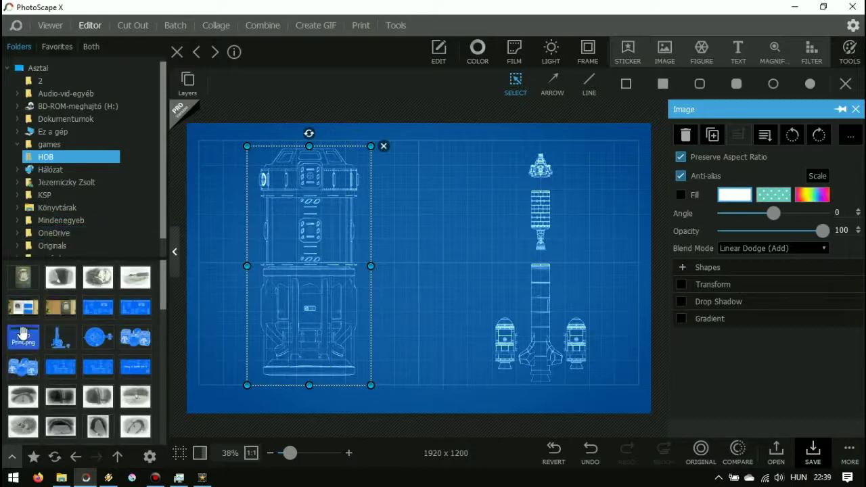
{"action": "left_click", "coordinate": [436, 250]}
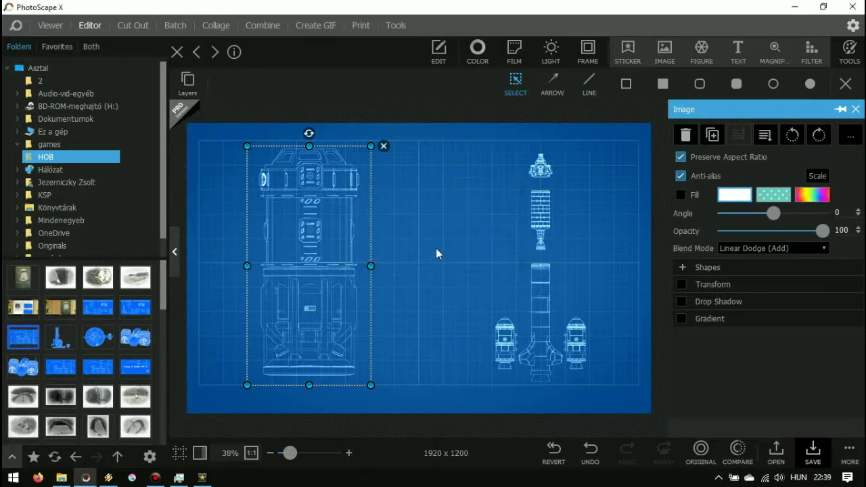